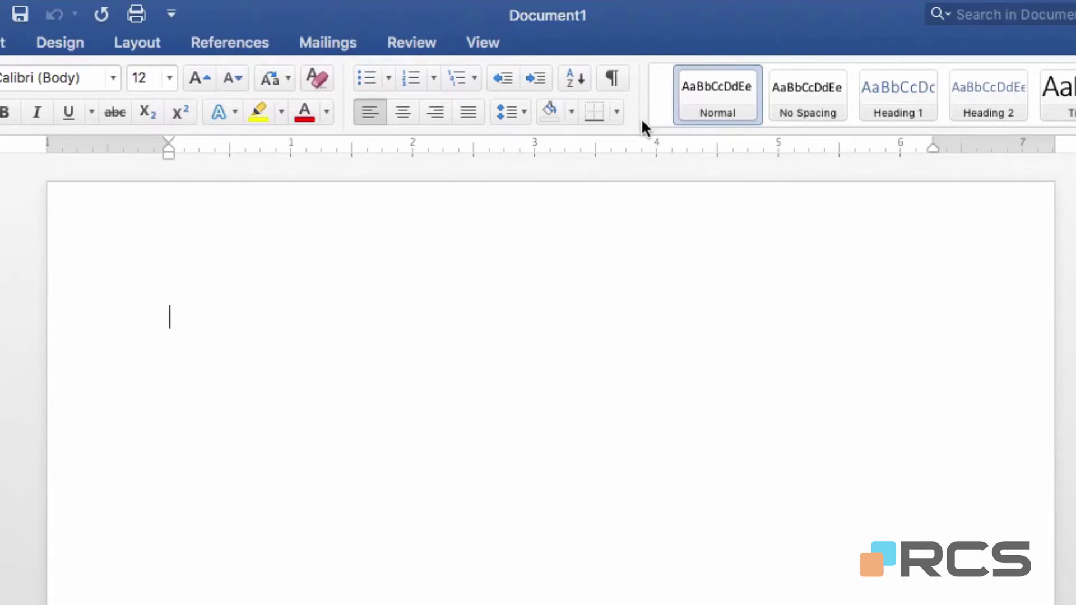
Head the letter with the company name ABC Adventures, followed by its street address and town on separate lines
text(ABC A)
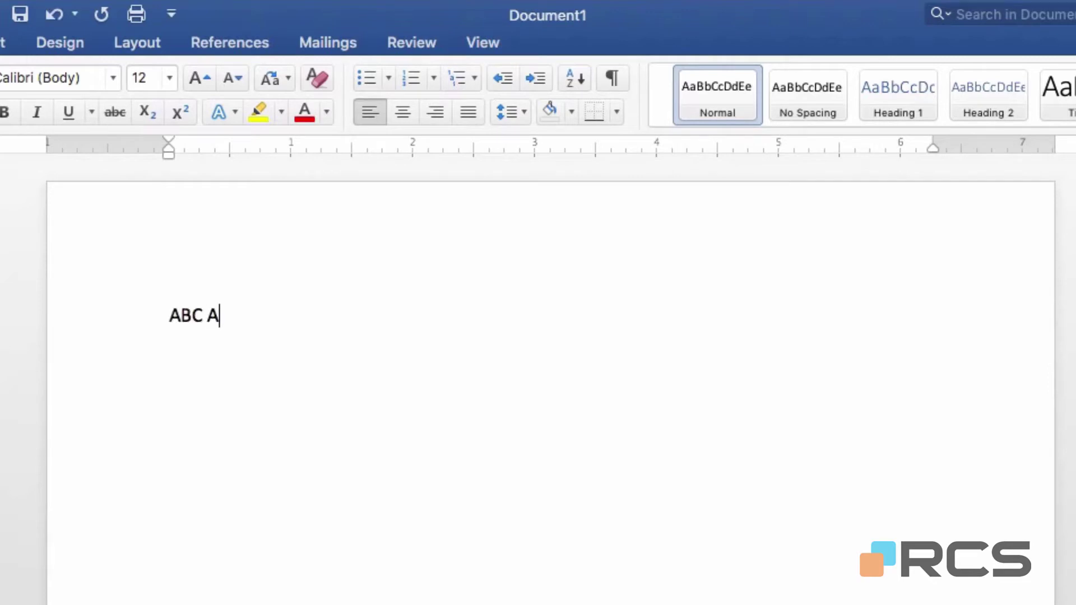
text(dventures)
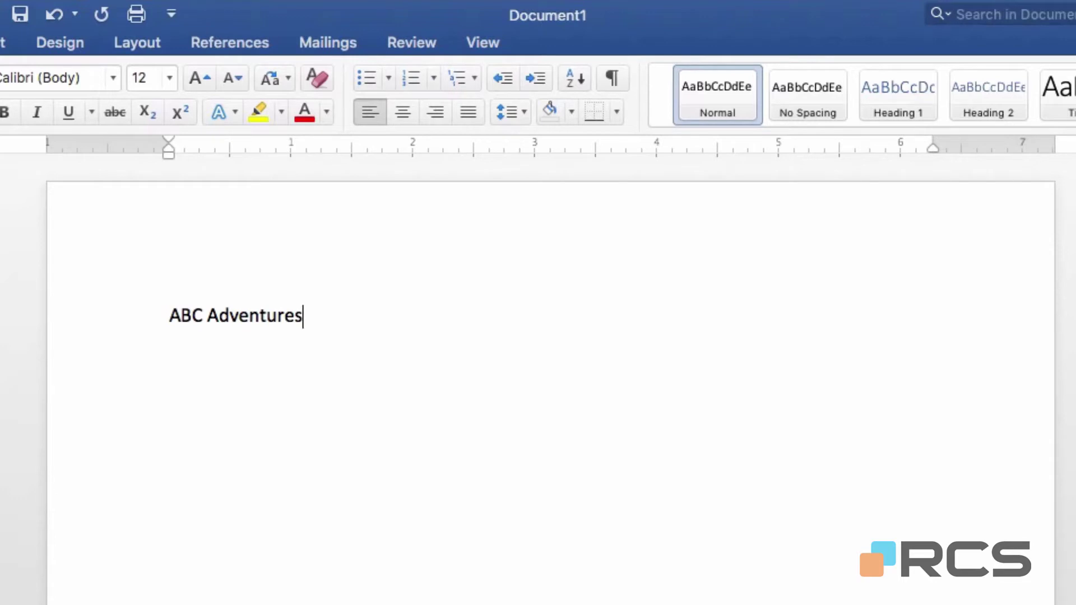
key(Return)
text(75 Festi)
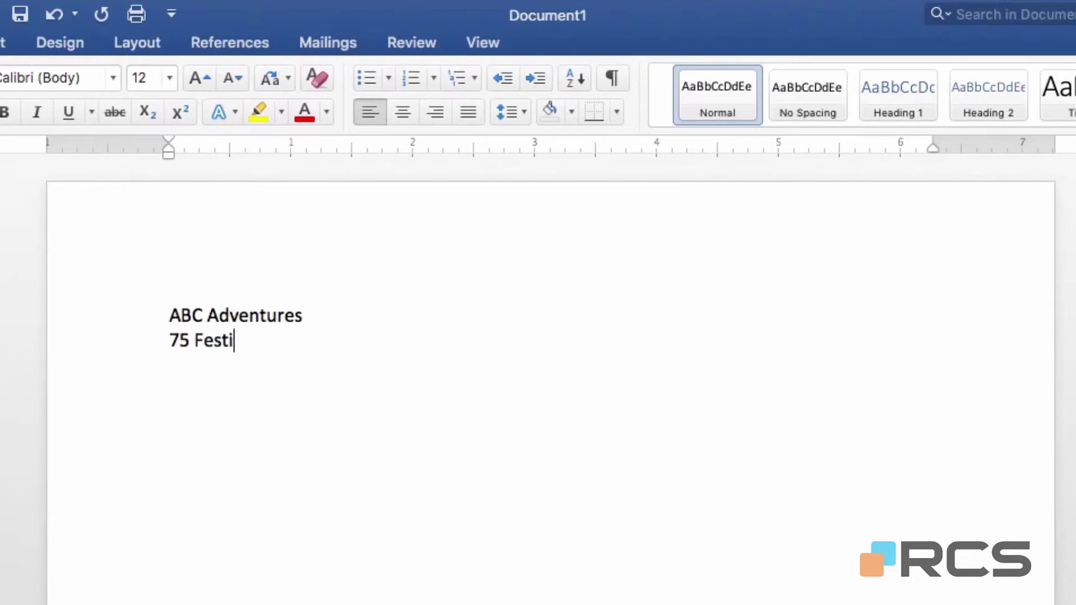
text(val Road)
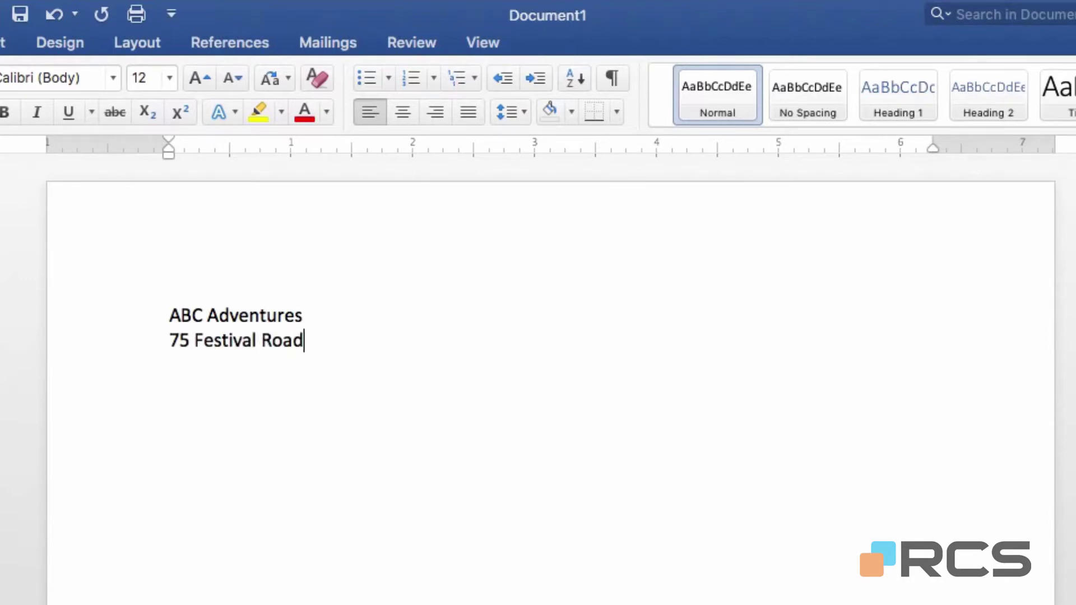
key(Return)
text(Niceville)
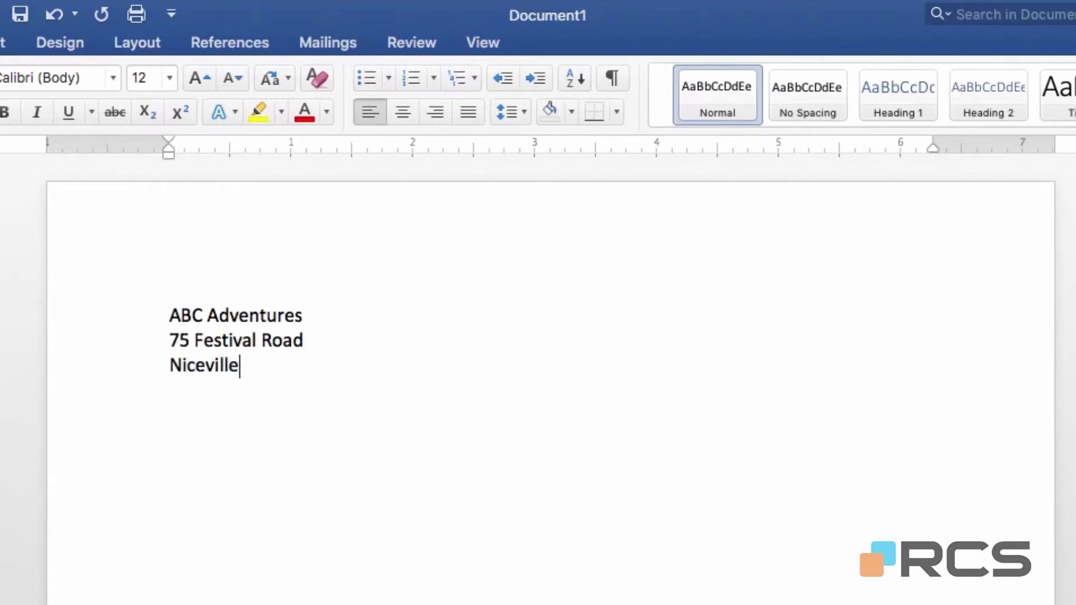
Add the greeting "Dear Customer," below the address, with a blank line before and after it
key(Return)
text(Dear Cust)
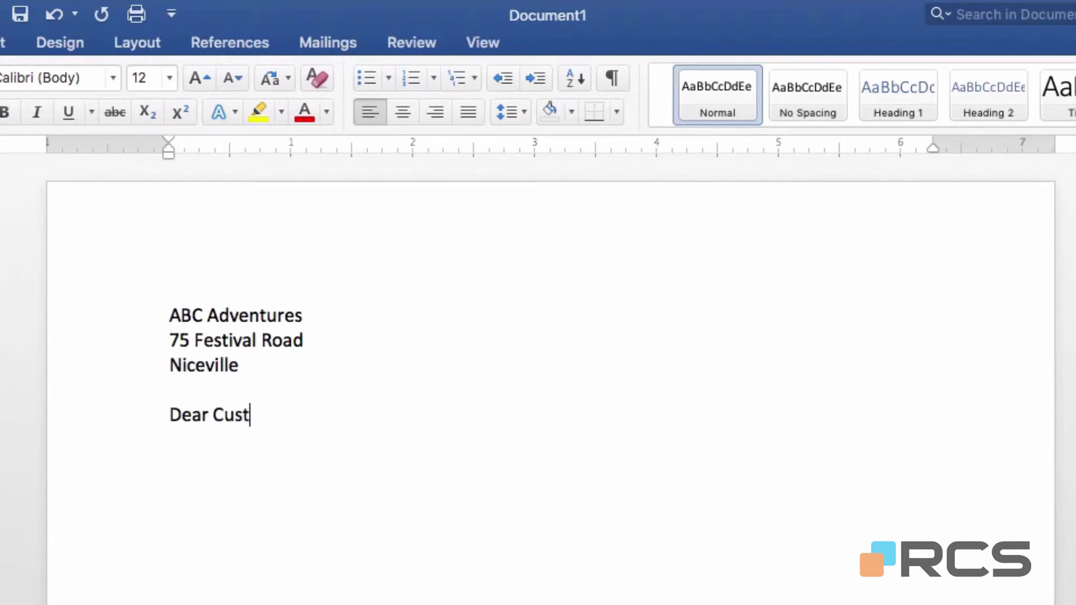
text(omer,)
key(Return)
key(Return)
Begin the body with "I am delighted to be writing to you to introduce our new range of camping equipment."
text(I)
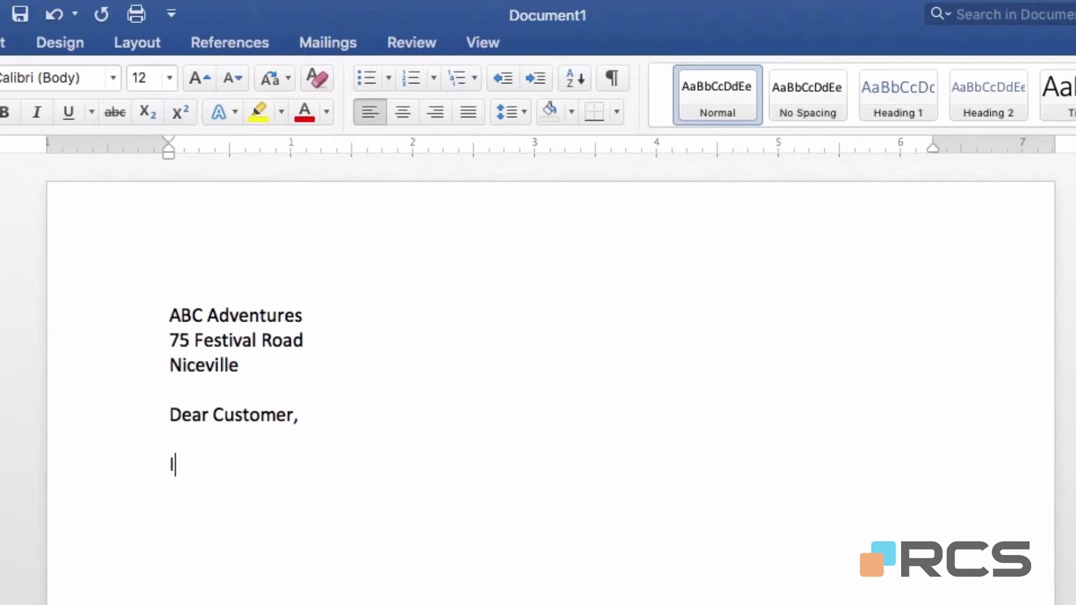
text( am delight)
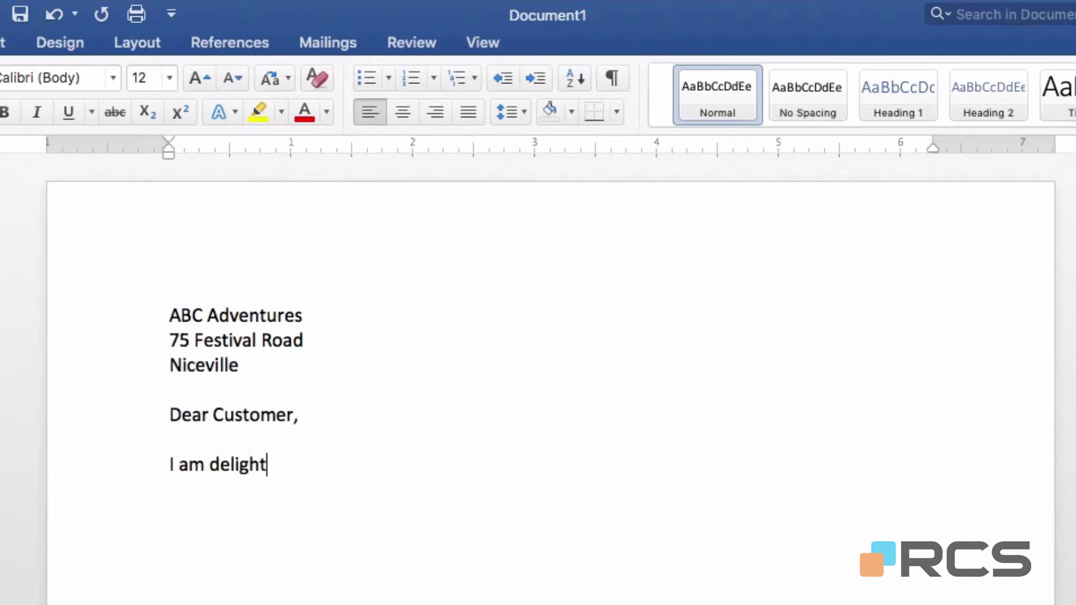
text(ed to be wro)
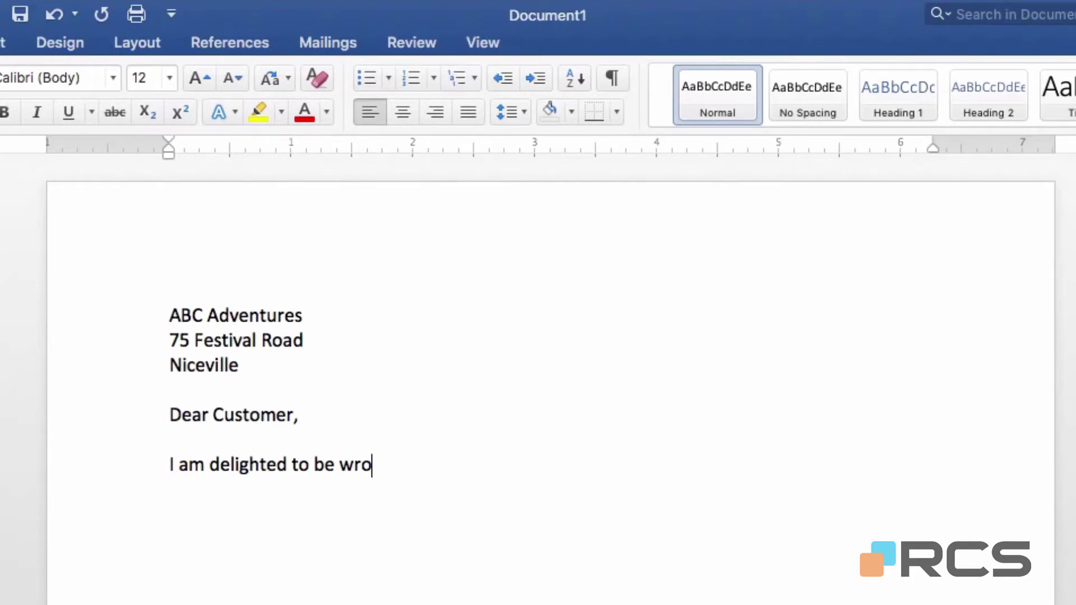
key(BackSpace)
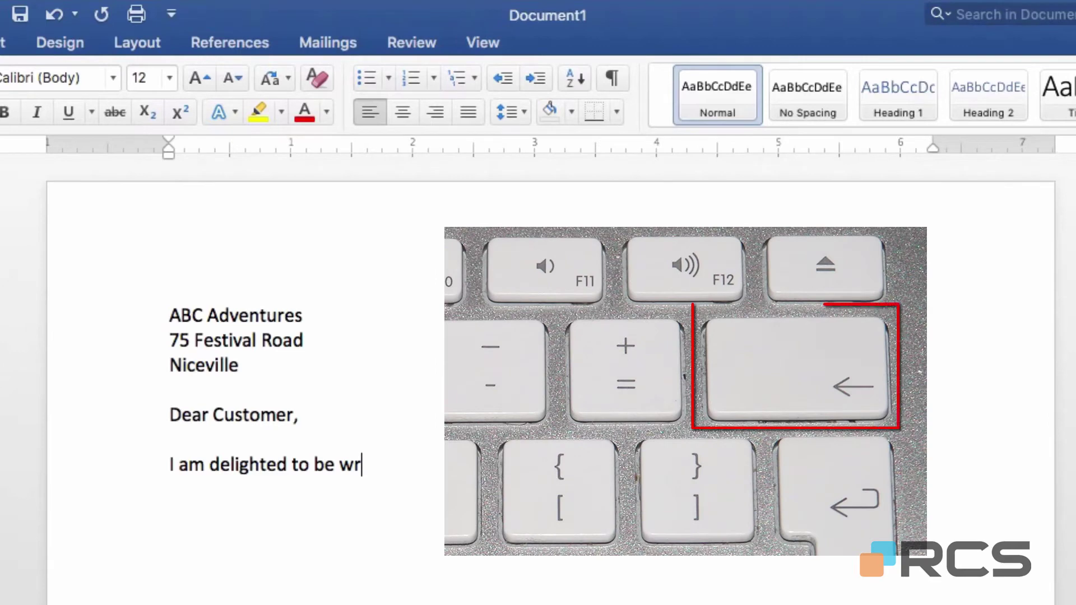
text(iting)
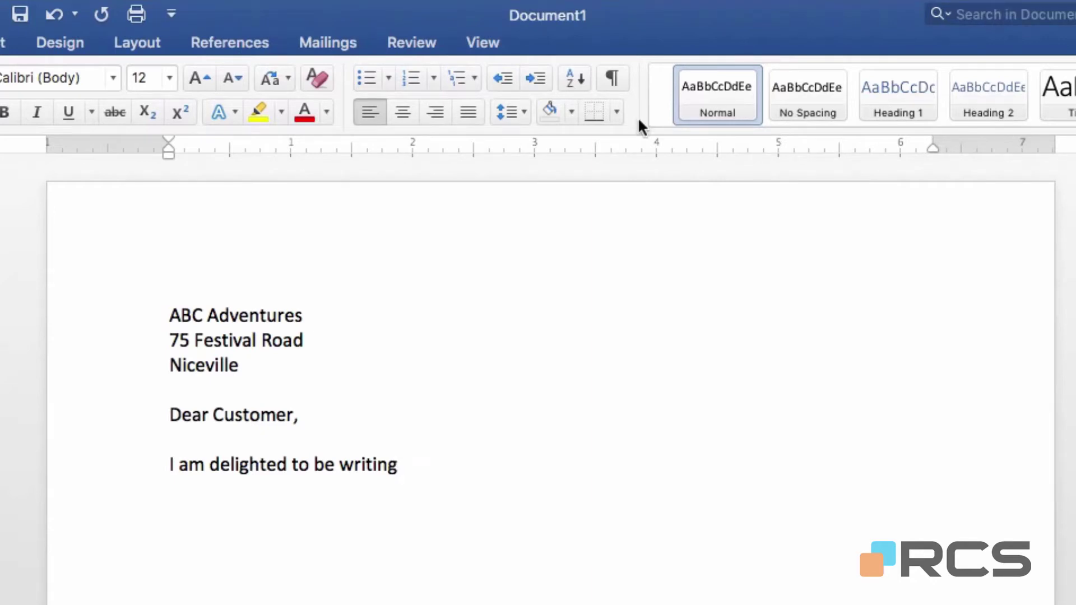
text(to you to intor)
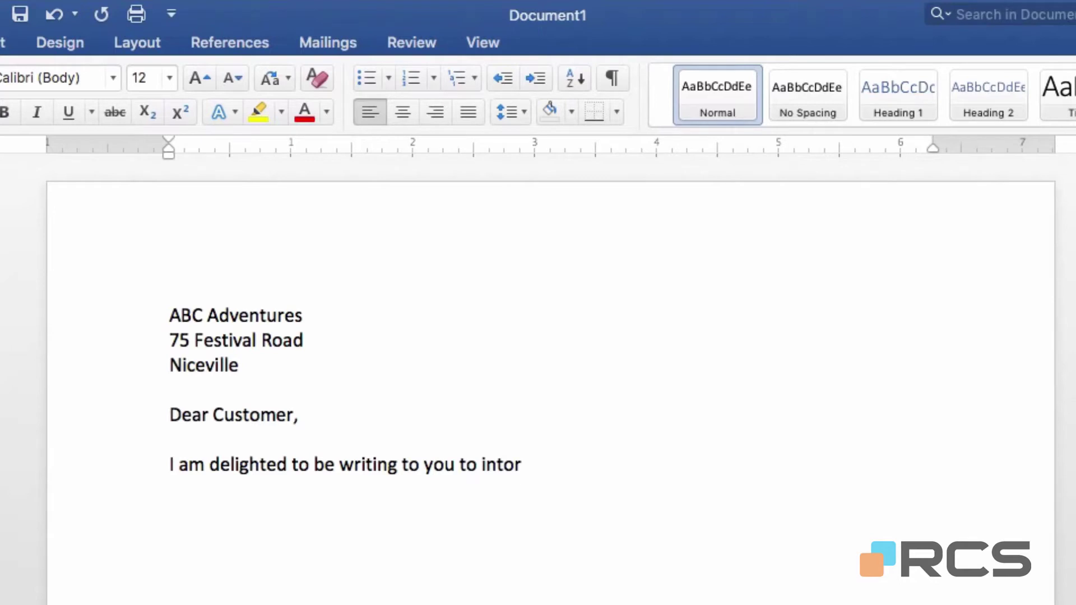
key(BackSpace)
key(BackSpace)
text(roduce our new )
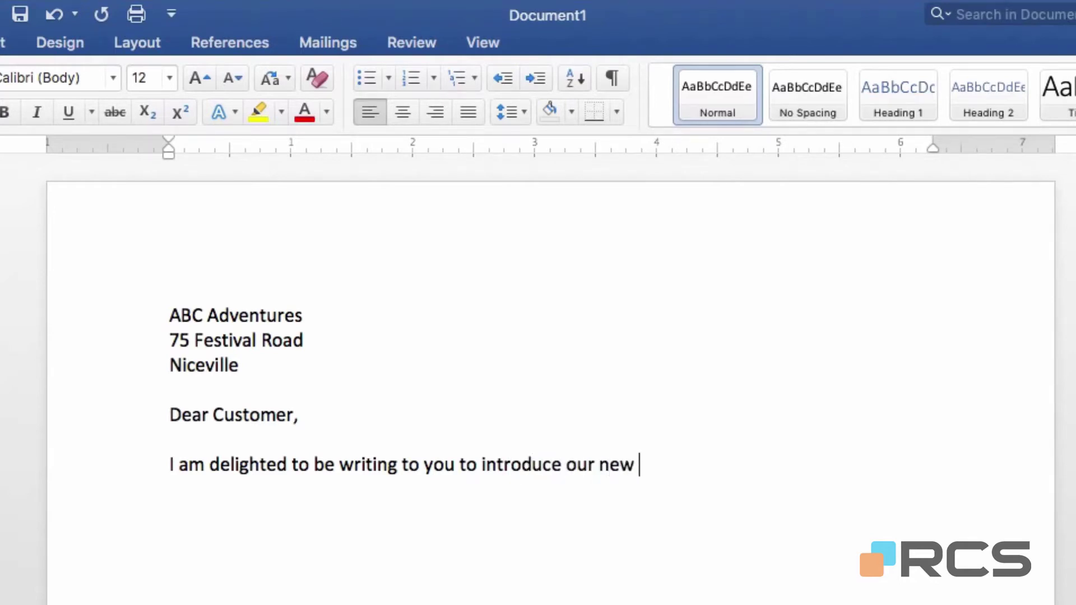
text(range of camp)
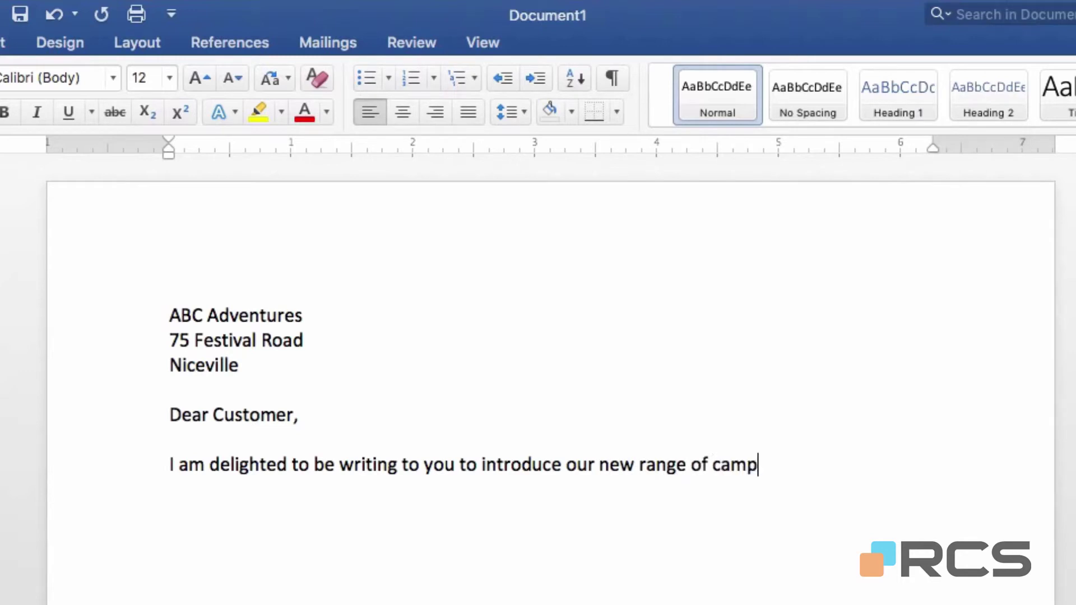
text(ing equipment.)
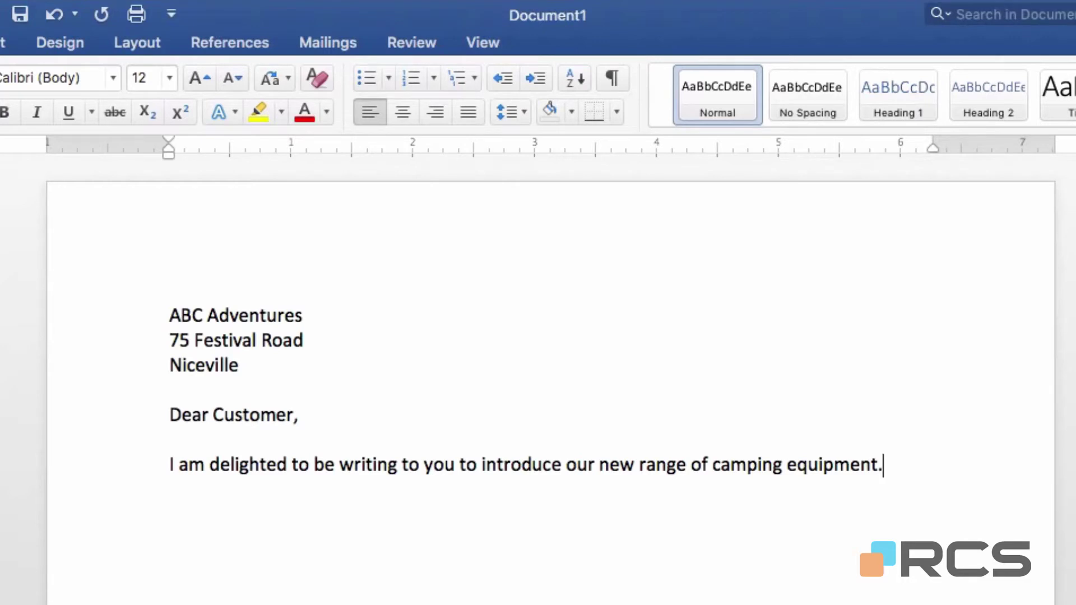
Append "The table below shows you a selection of the new products available with special prices and I hope there will be something here of interest to you."
text(The tab)
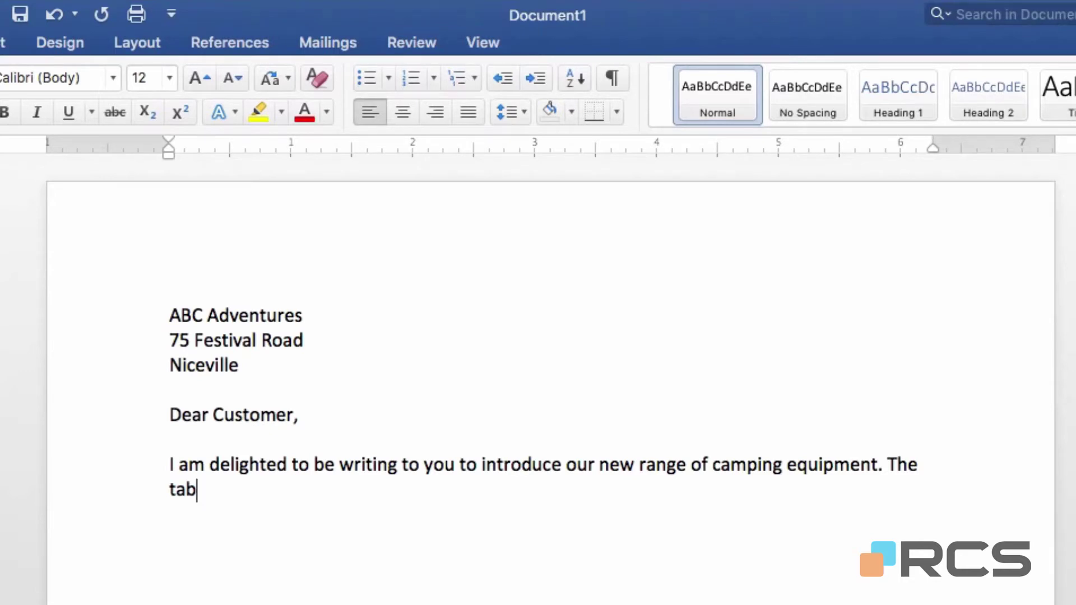
text(le below shows you a selection of the new products available with special prices and I)
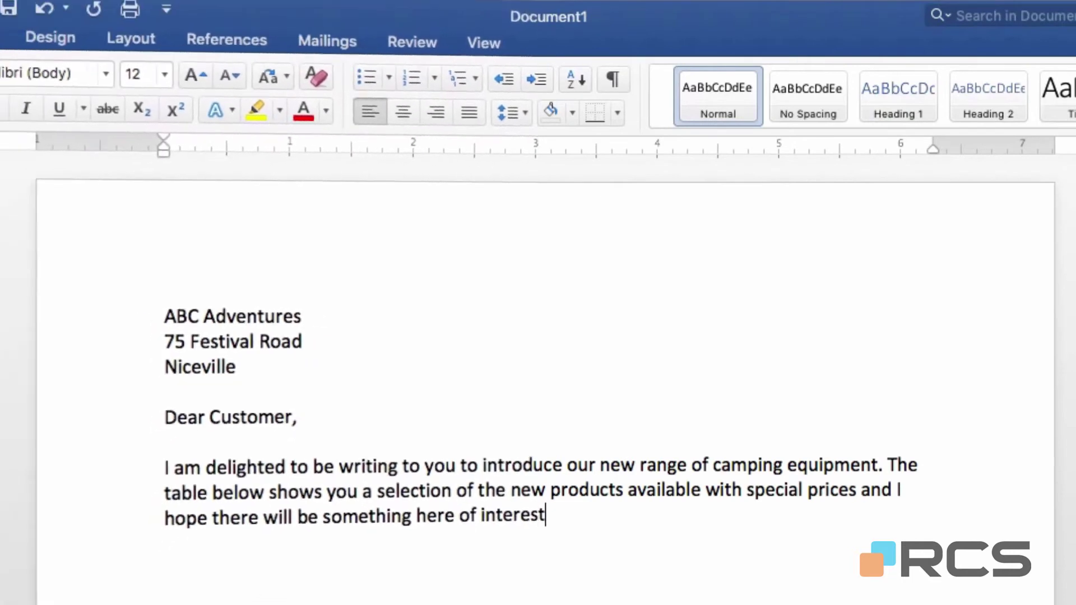
text(to you.)
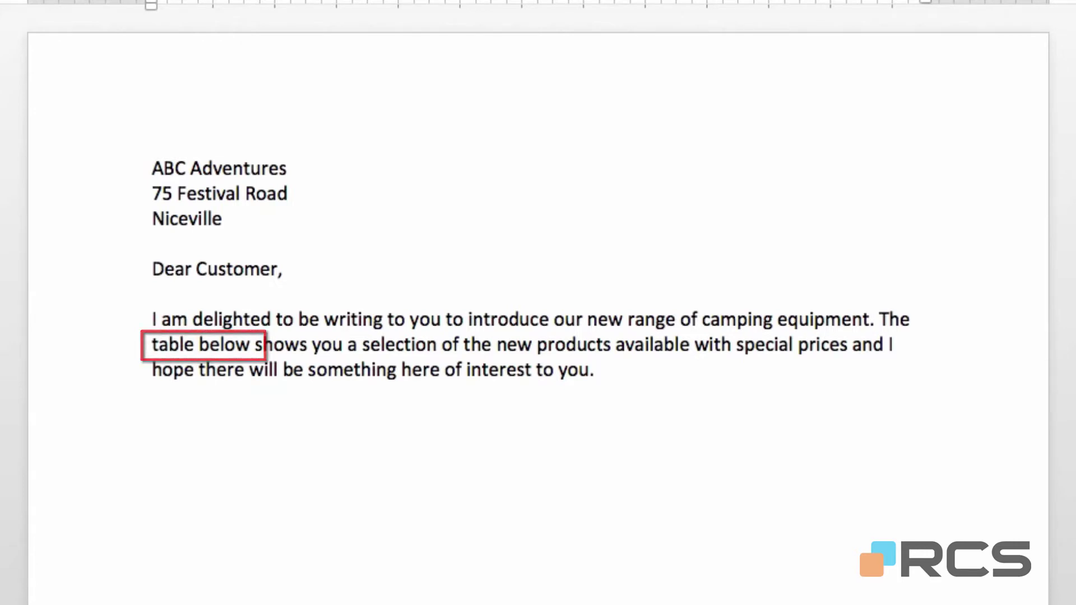
Insert the placeholder text "Table here" below the first paragraph, separated by a blank line
key(Return)
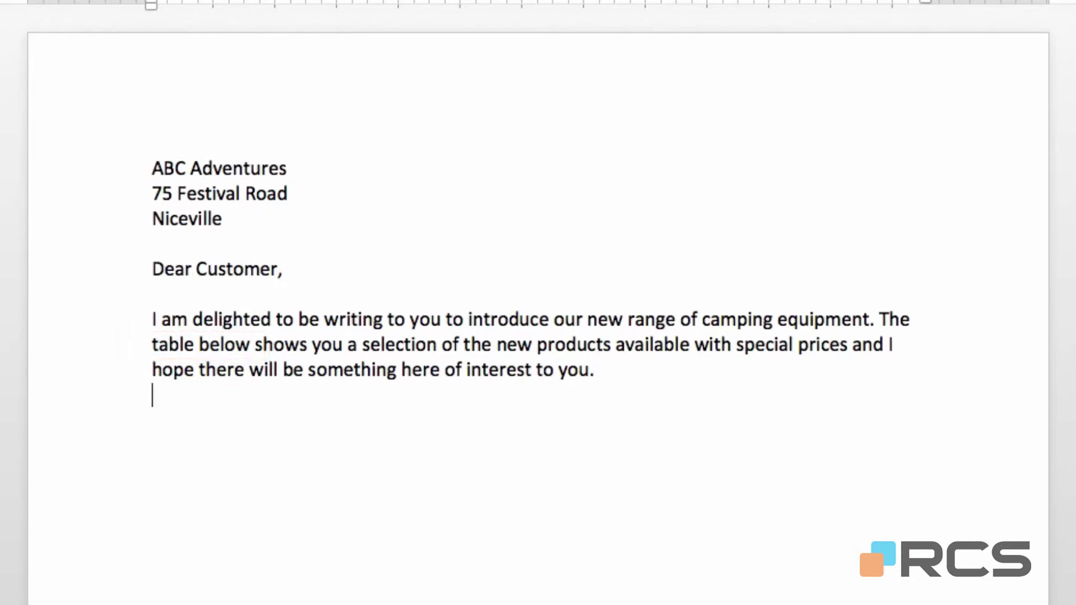
key(Return)
text(Table here)
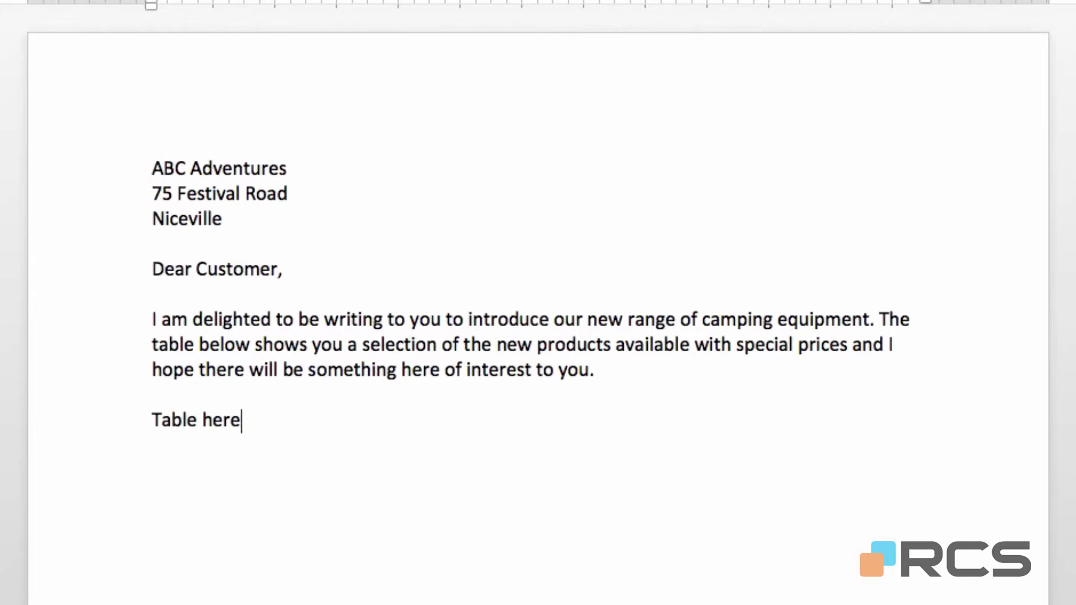
Add a paragraph giving opening hours of 9am to 6pm Monday to Saturday, welcoming orders, and offering a phone number to reserve products and beat the queues
key(Return)
text(We are )
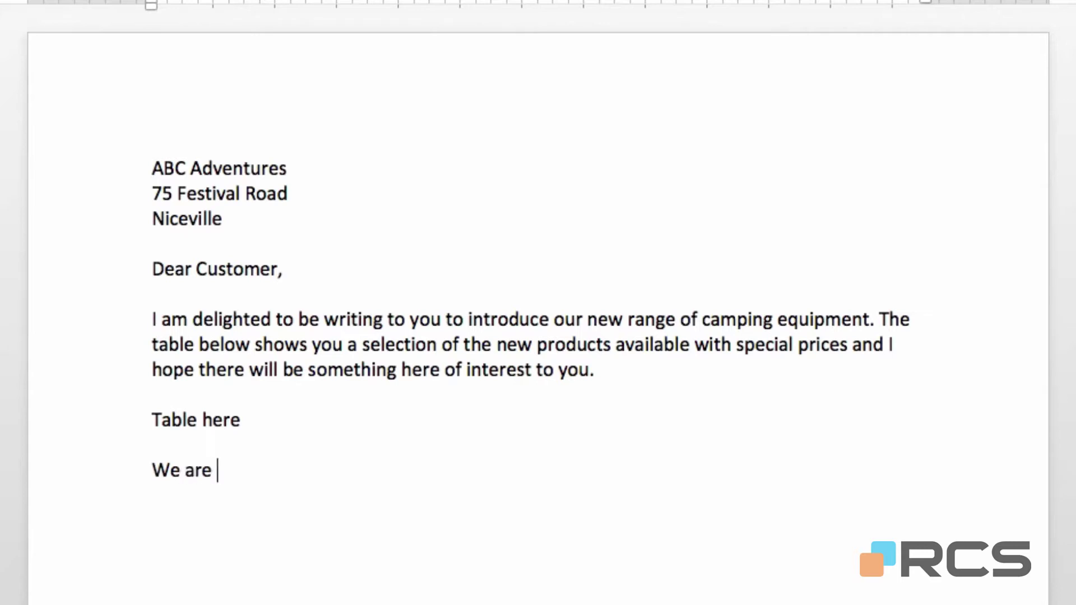
text(open 9am to 6pm Monday to Saturday and we look forward to seeing you soon and taking your orders.  You can even call ahead on 555-898654 to reserve your products and beat the queues!)
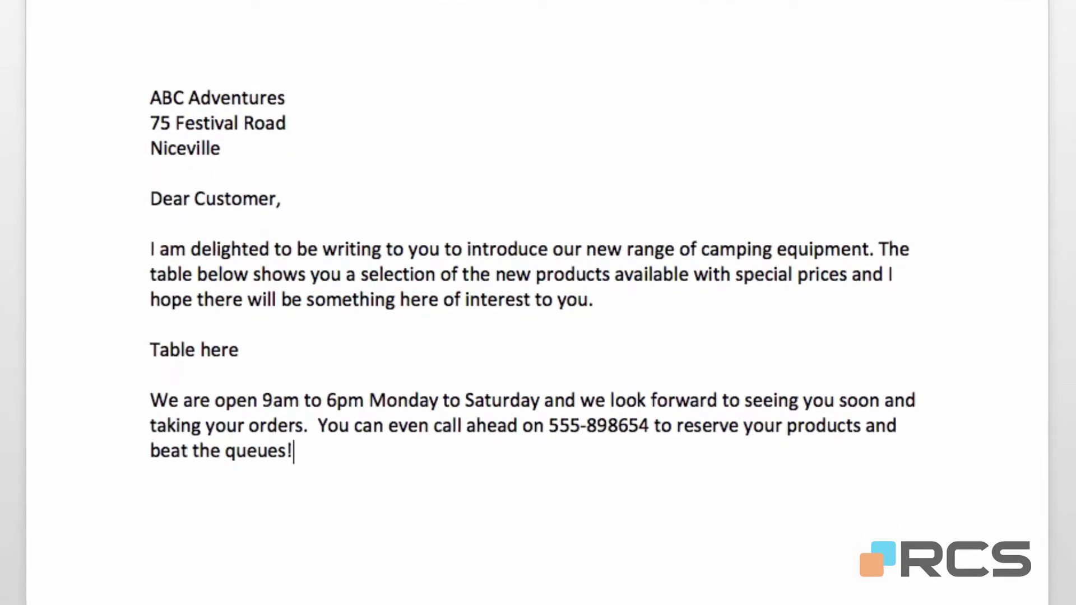
Close the letter with "Yours faithfully" after a blank line below the last paragraph
key(Return)
key(Return)
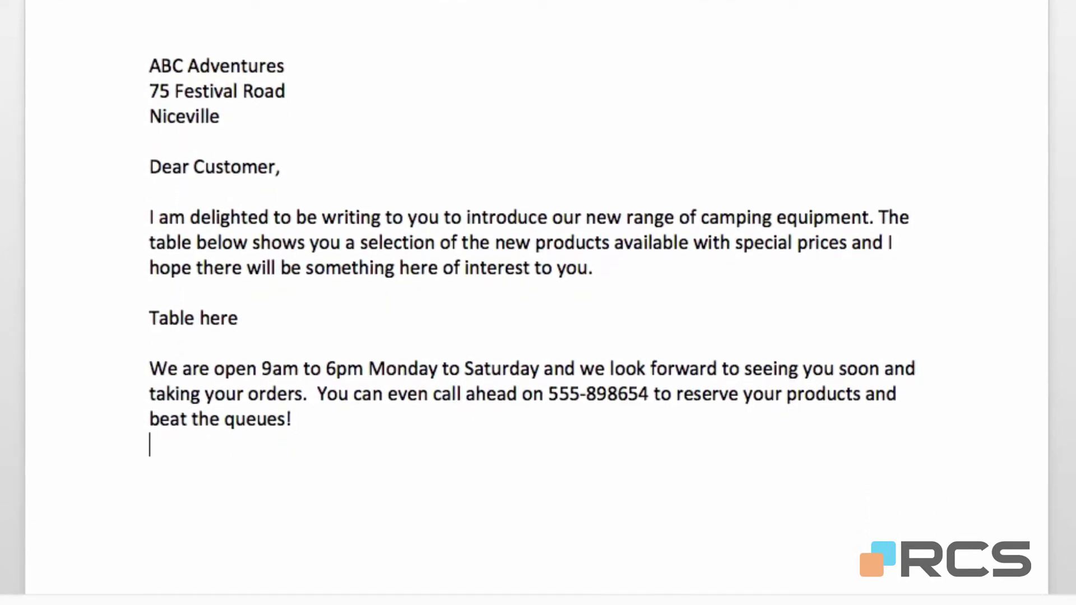
text(Yours)
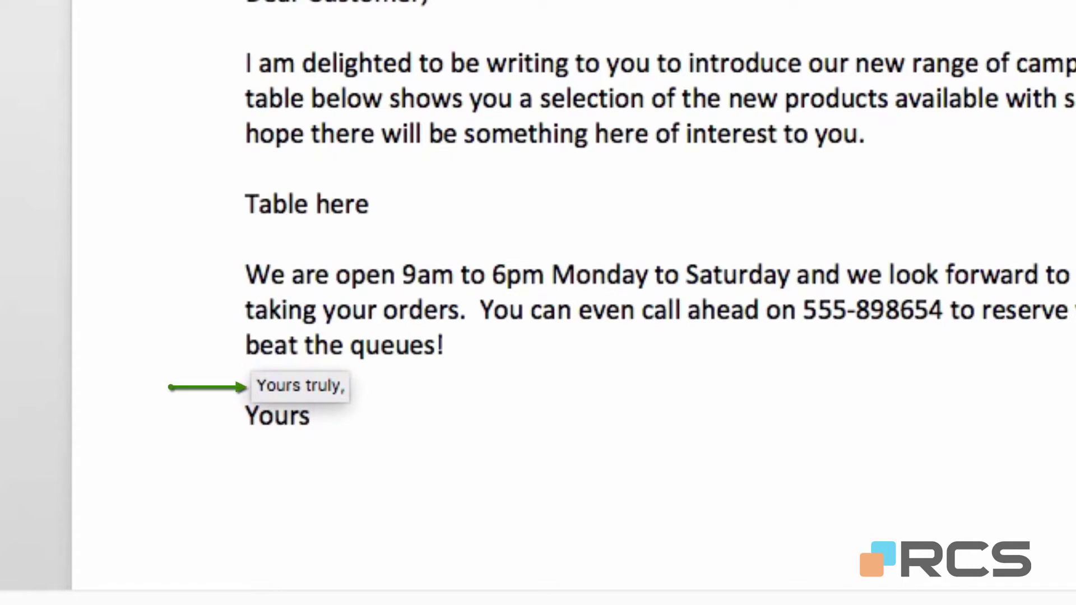
text(faithfully)
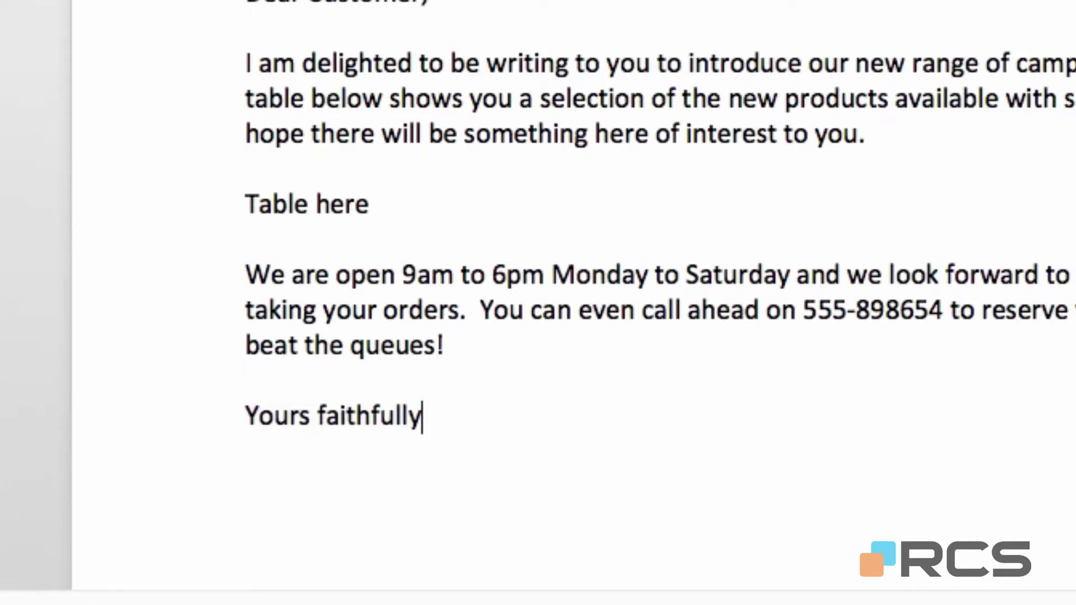
Leave three blank lines for a signature, and enter the sender's full name with ABC Adventures on the line beneath it
key(Return)
key(Return)
key(Return)
key(Return)
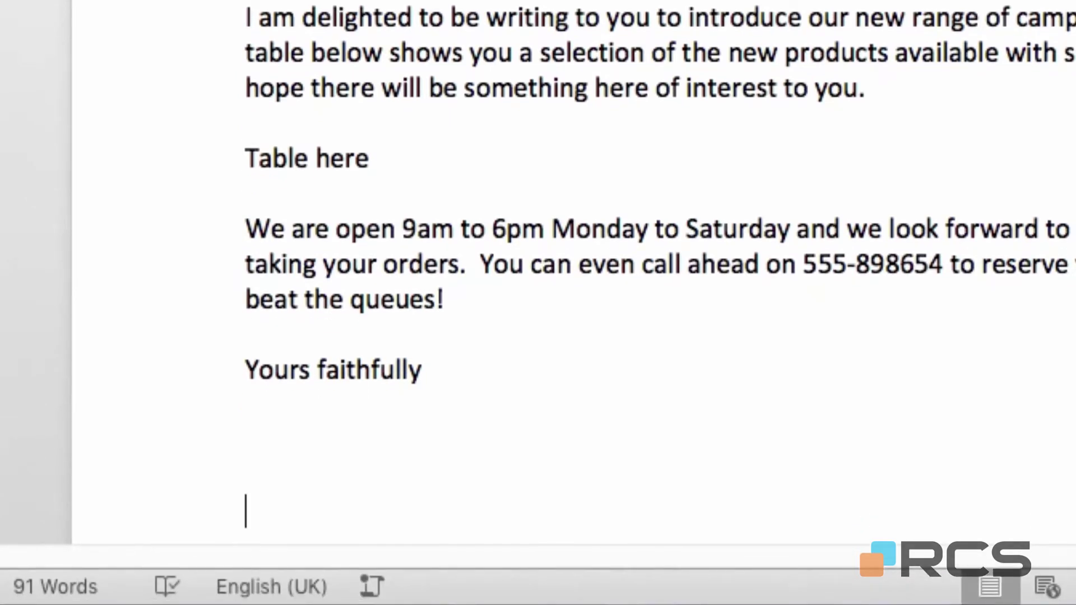
text(Fred )
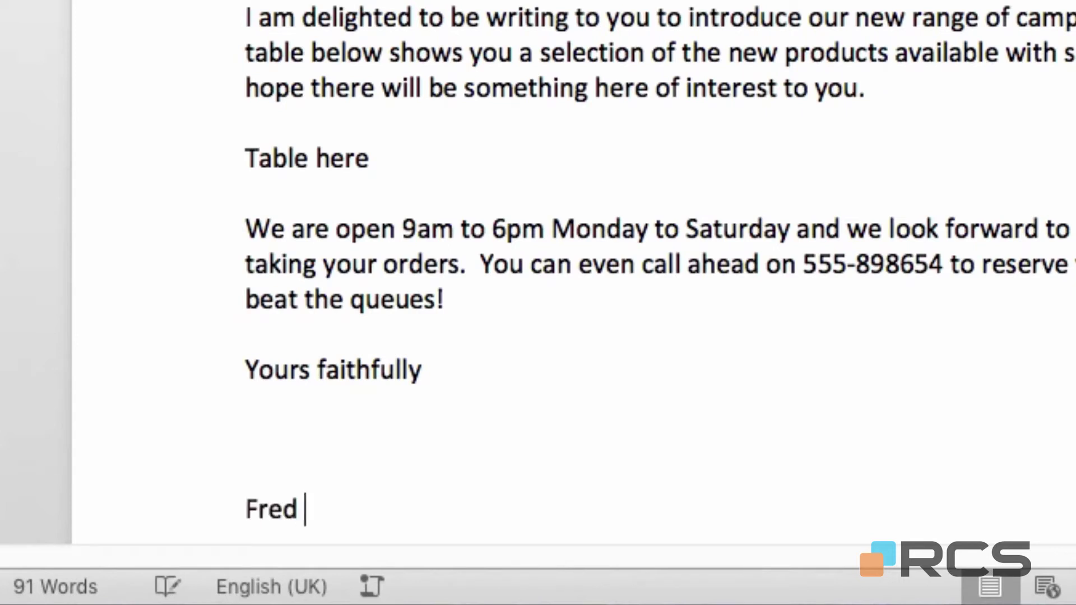
text(Bloggs)
key(Return)
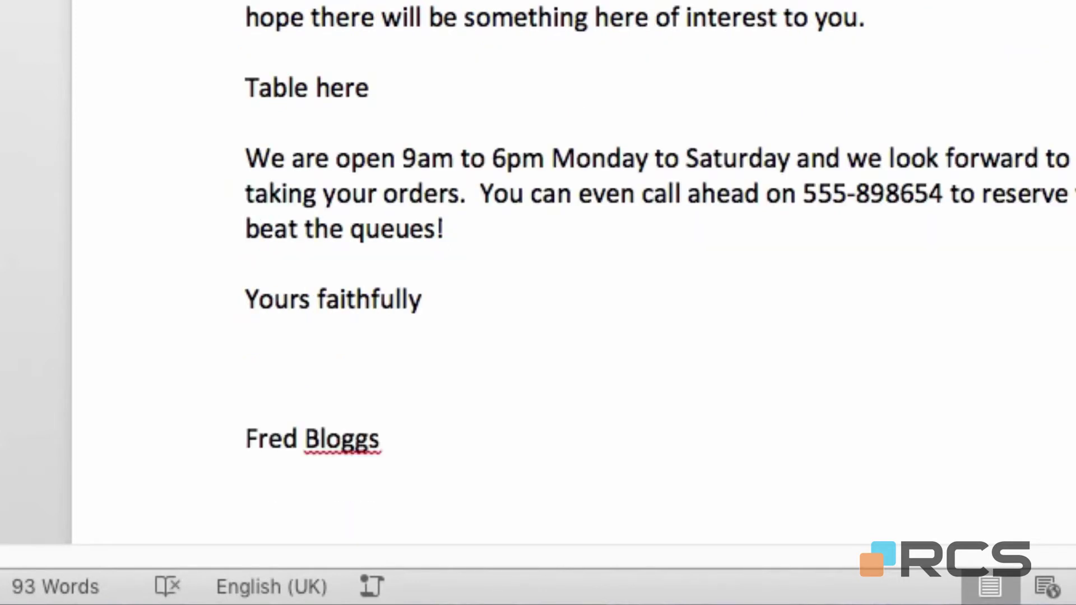
text(ABC A)
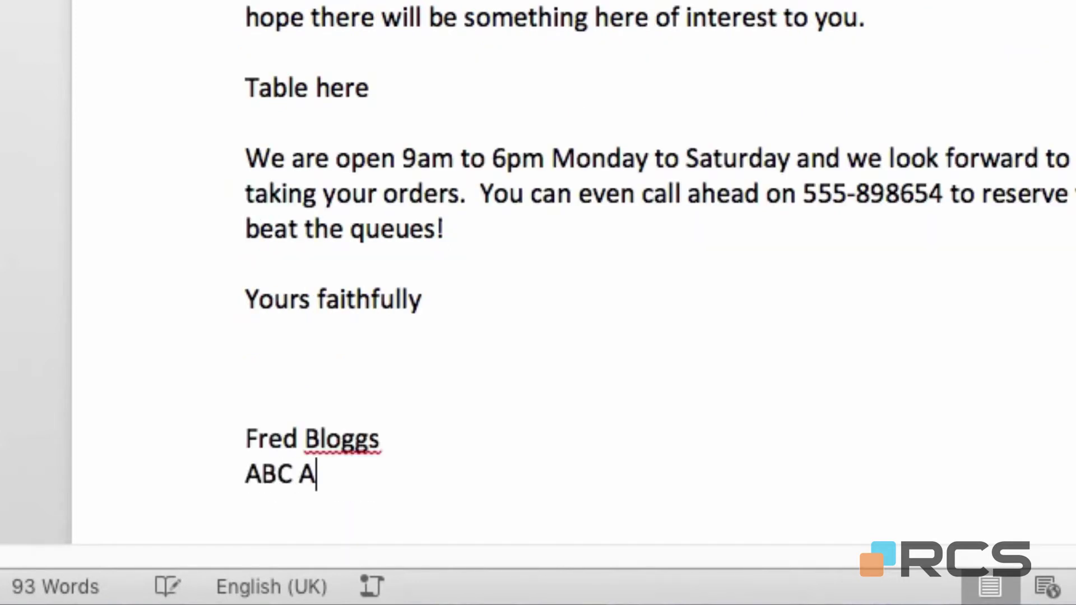
text(dventures)
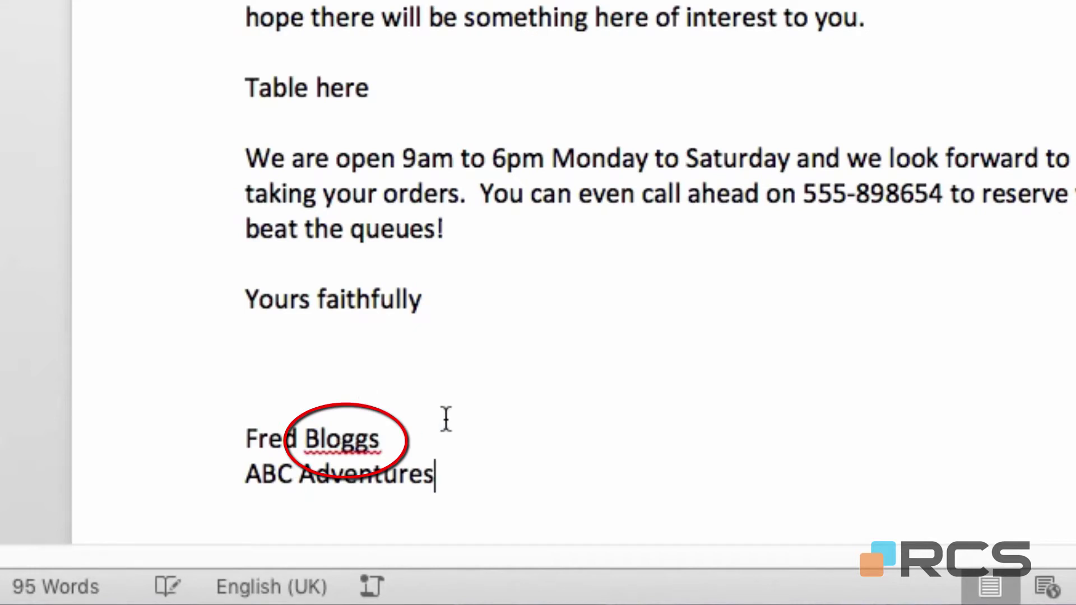
Have the spelling check ignore all occurrences of the sender's flagged surname
right_click(337, 439)
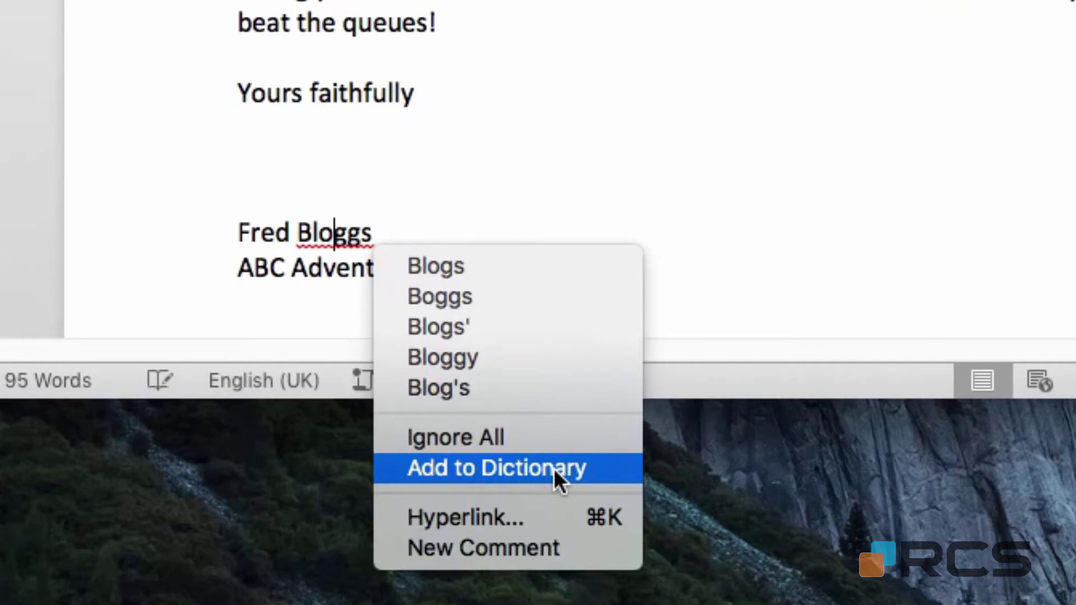
click(462, 435)
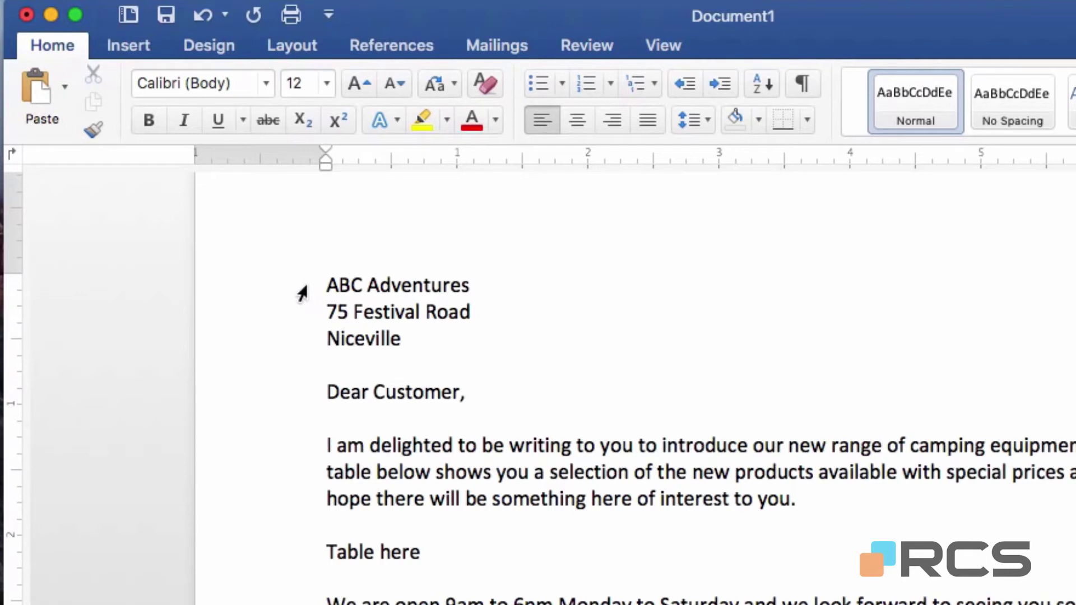
Centre the three company name and address lines at the start of the letter and make them bold
drag(303, 292, 306, 341)
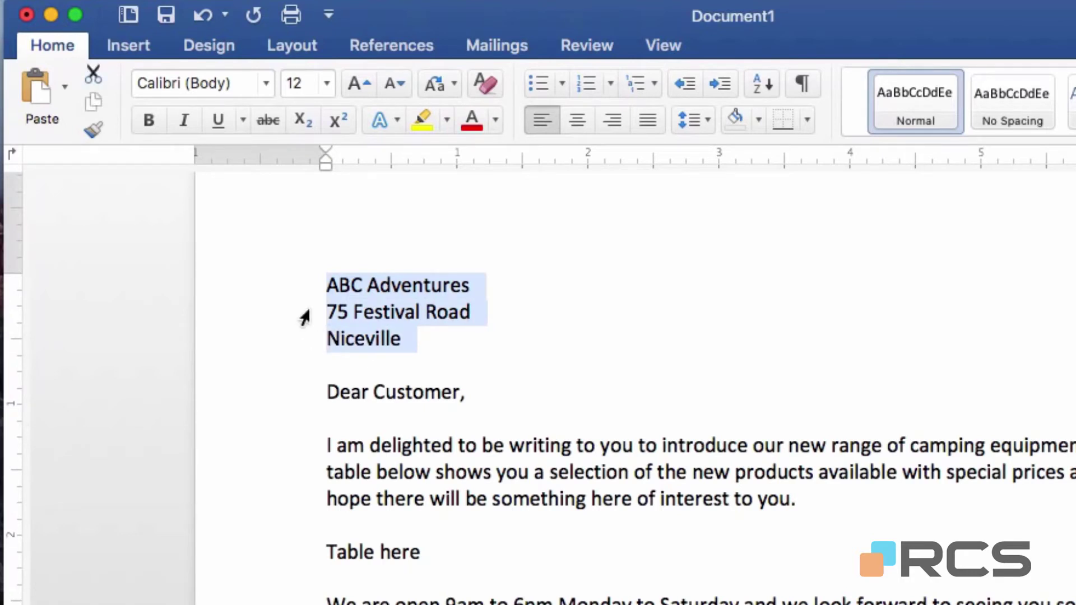
click(577, 116)
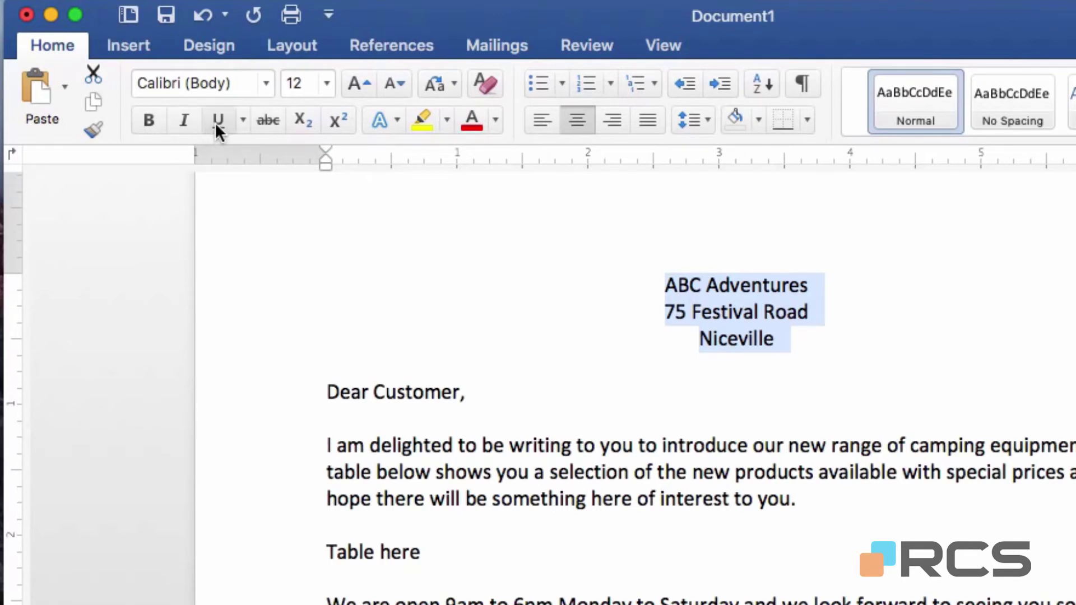
click(149, 119)
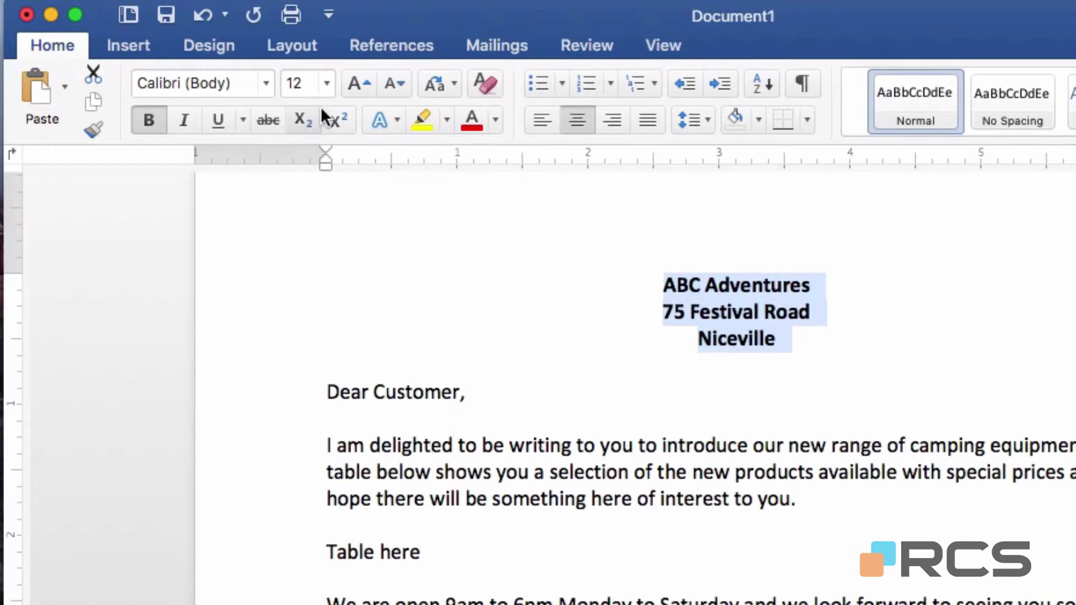
Set the font size of the three centred company name and address lines to 20
click(325, 83)
click(327, 83)
click(327, 82)
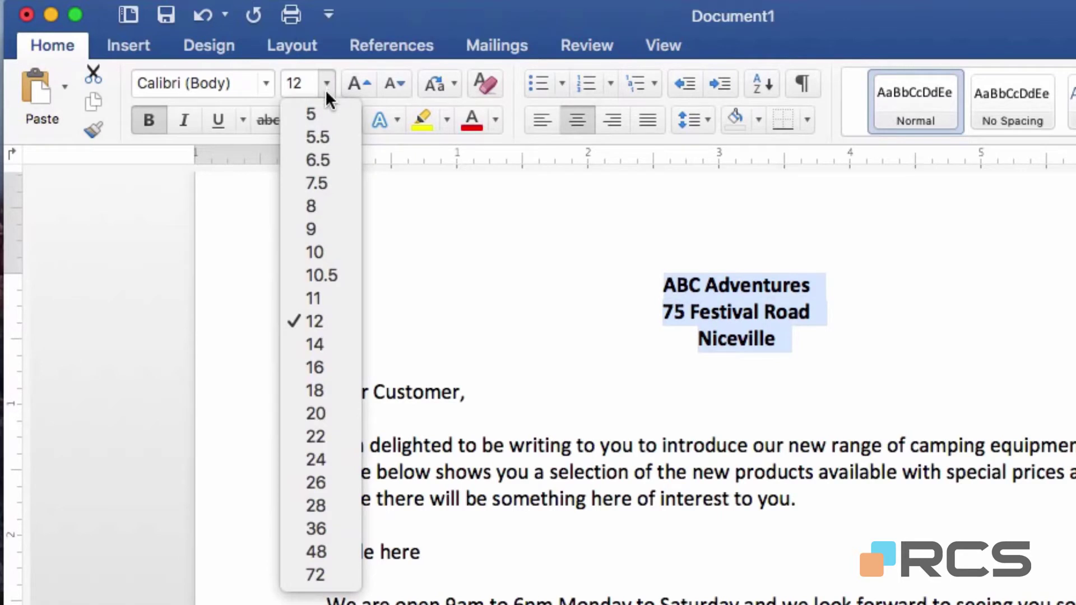
click(307, 412)
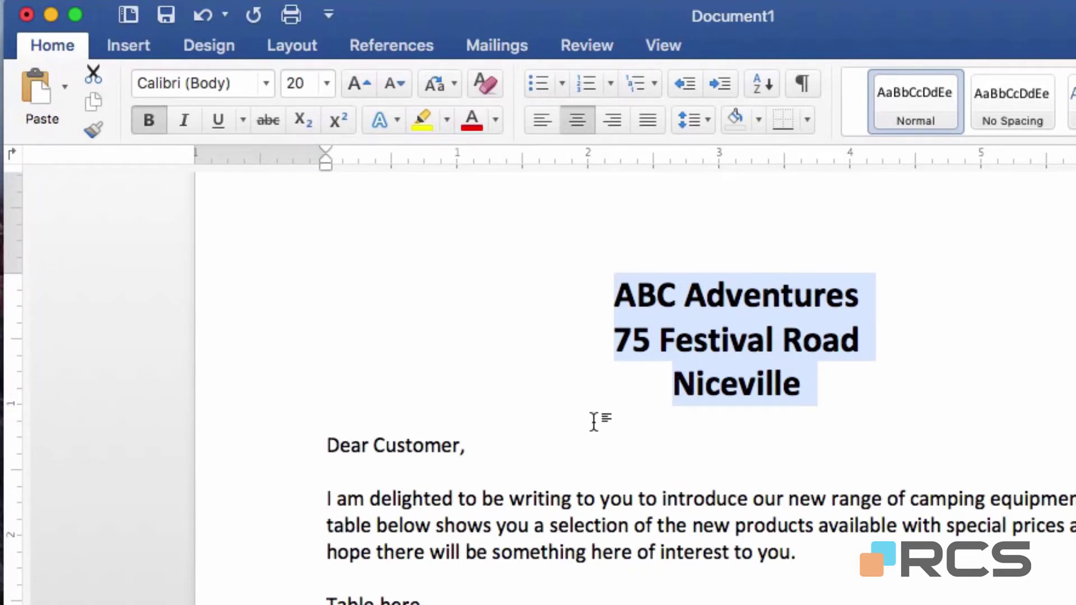
click(596, 469)
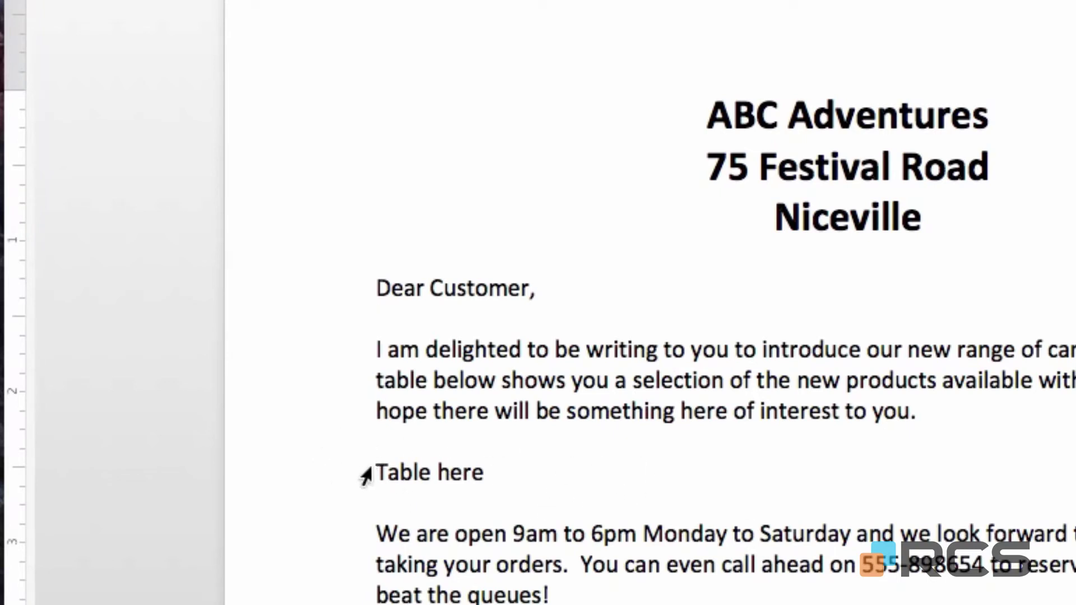
Replace the "Table here" placeholder with a table of 3 columns and 4 rows, and enter "Product" in its first cell
click(334, 482)
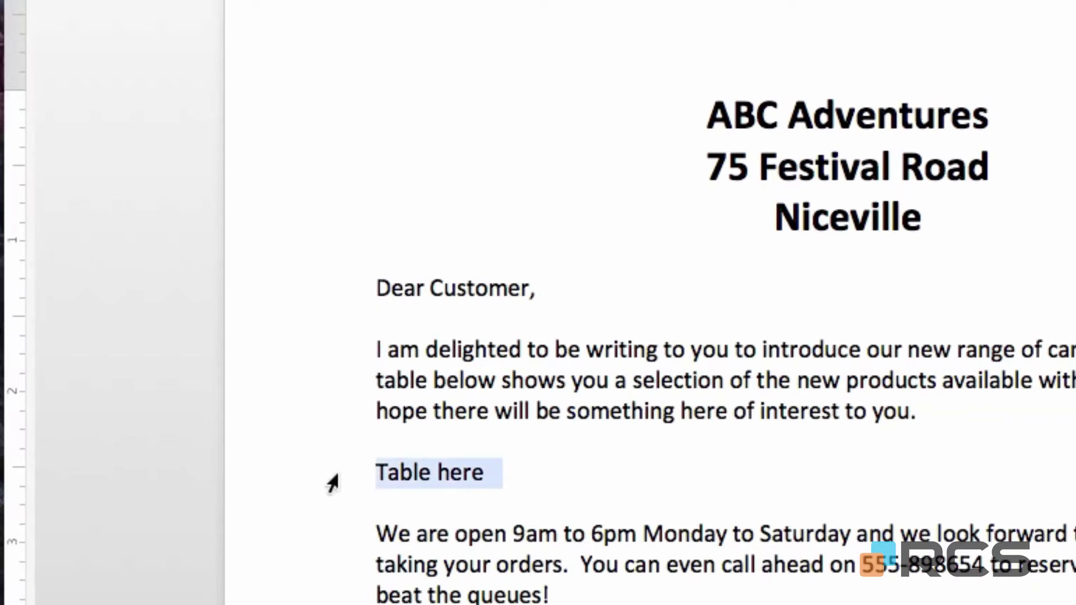
key(Delete)
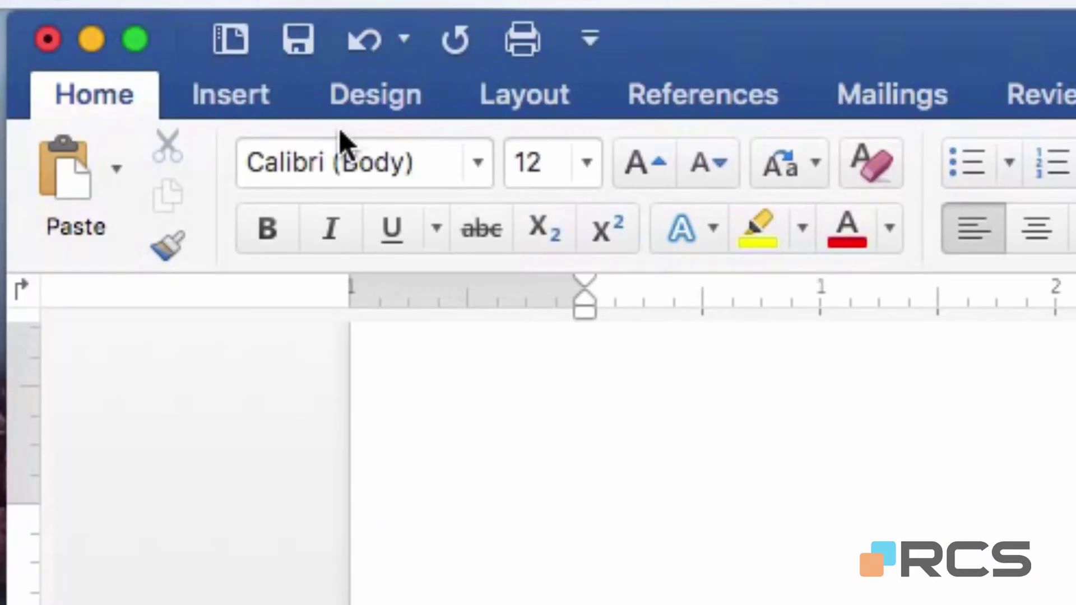
click(278, 96)
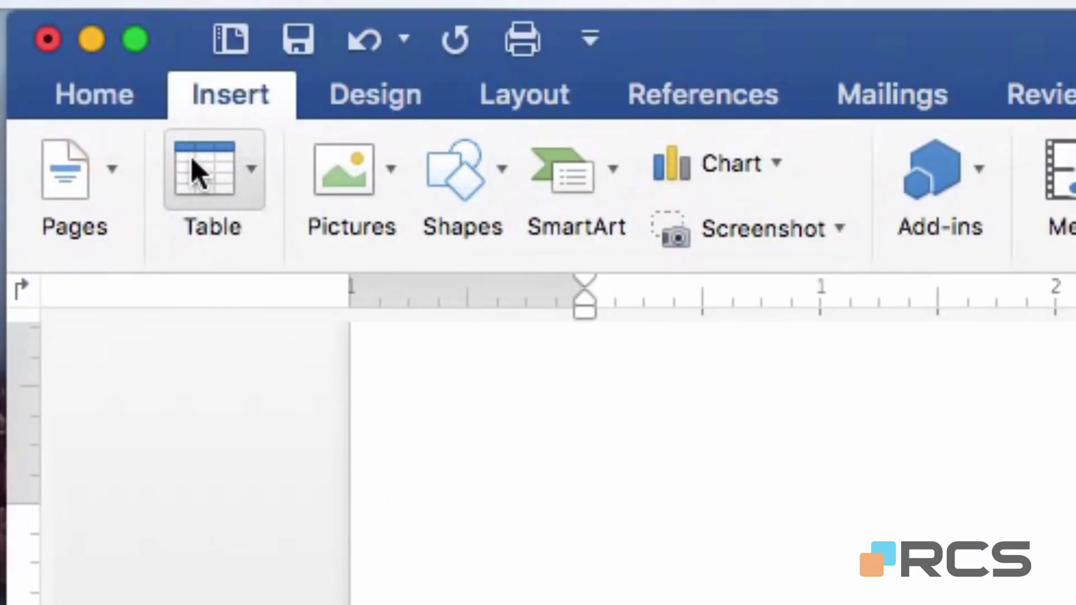
click(251, 169)
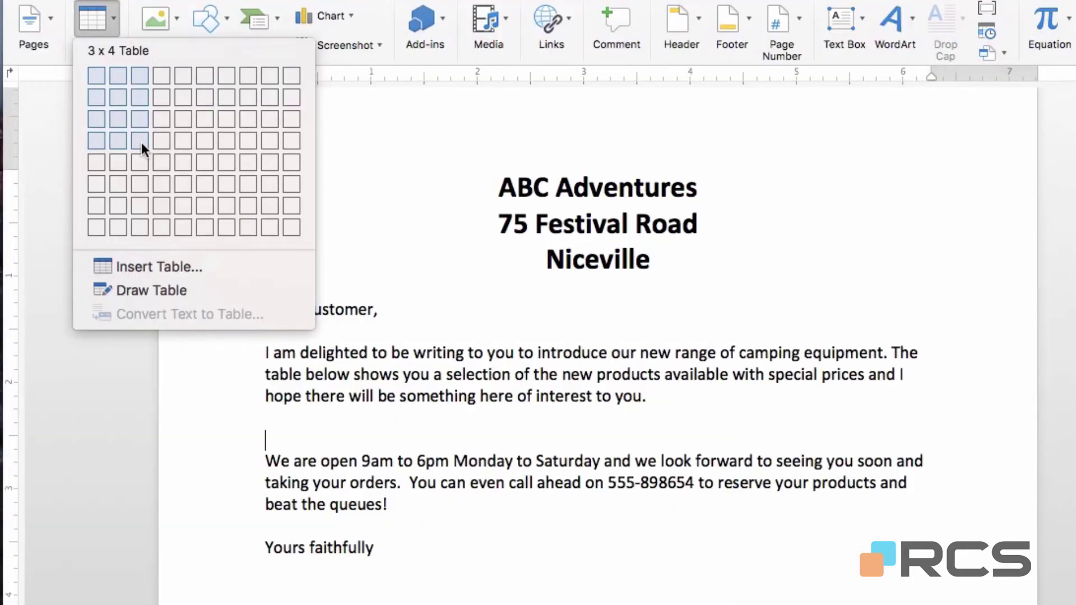
click(141, 142)
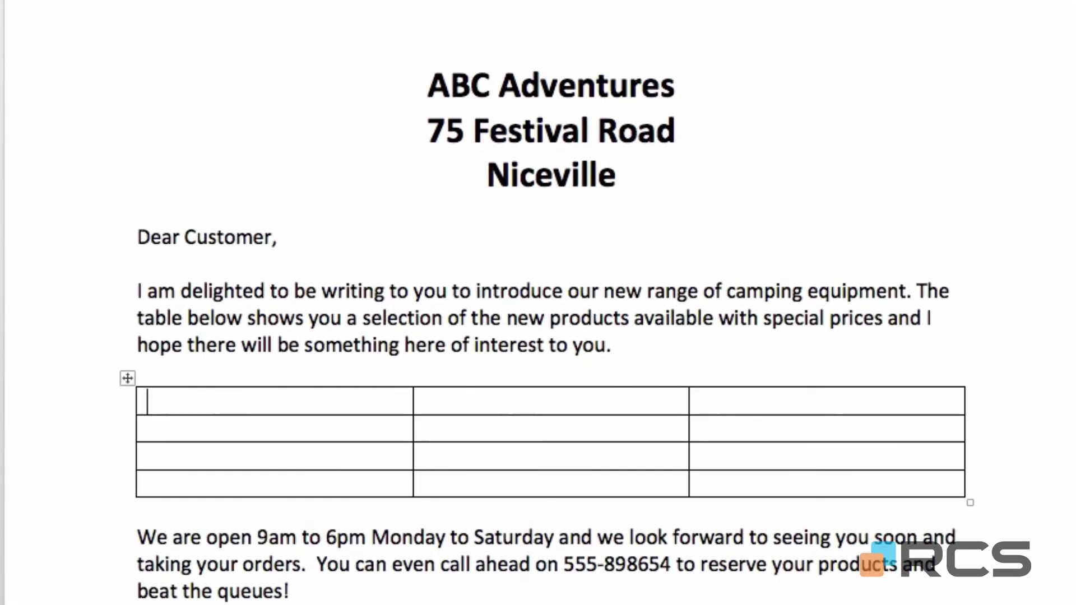
text(Pro)
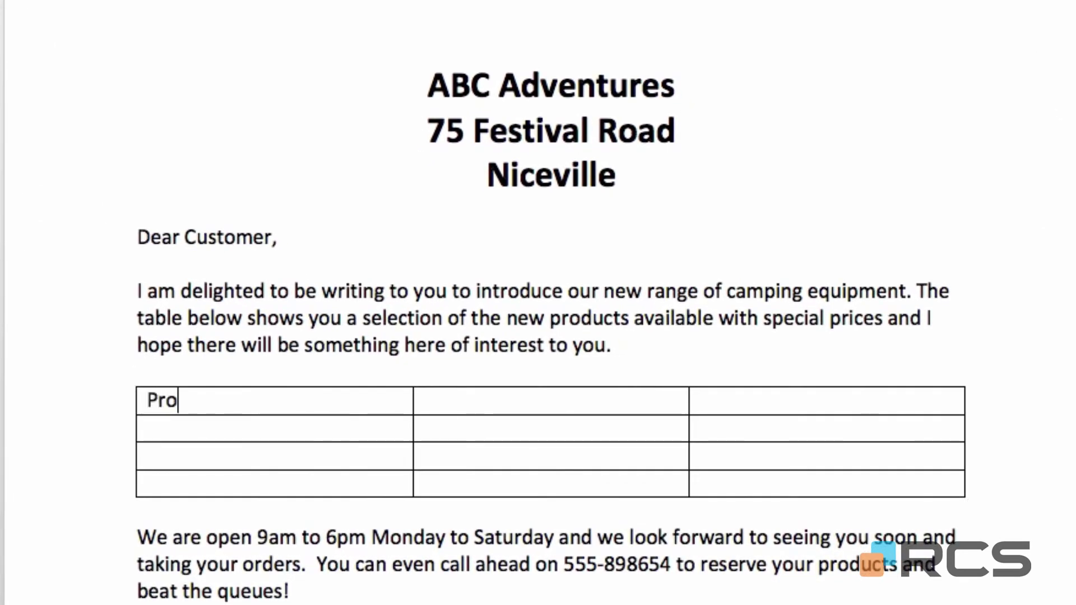
text(duct)
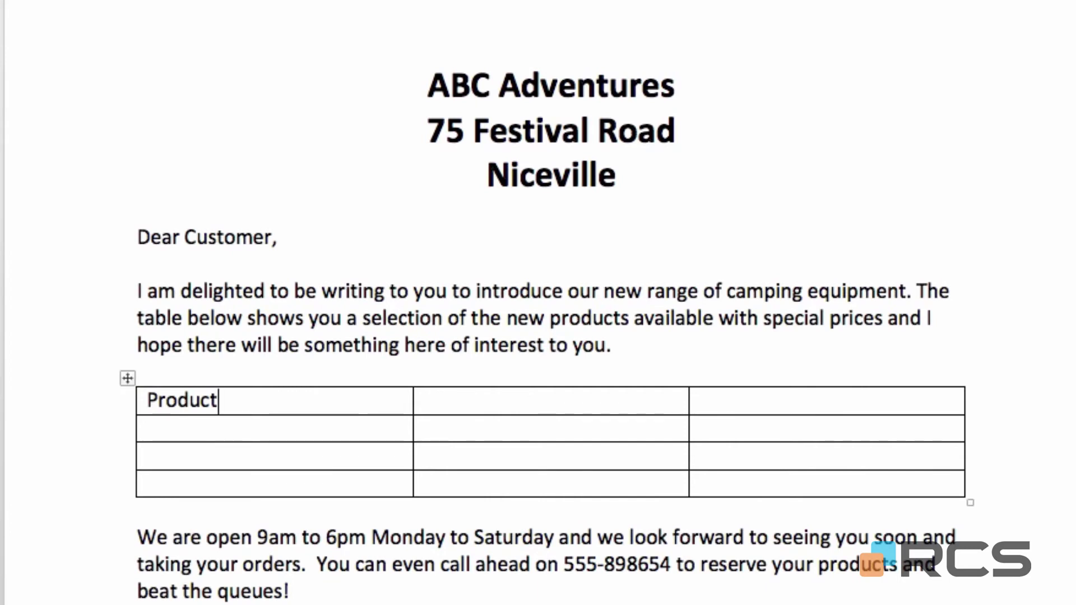
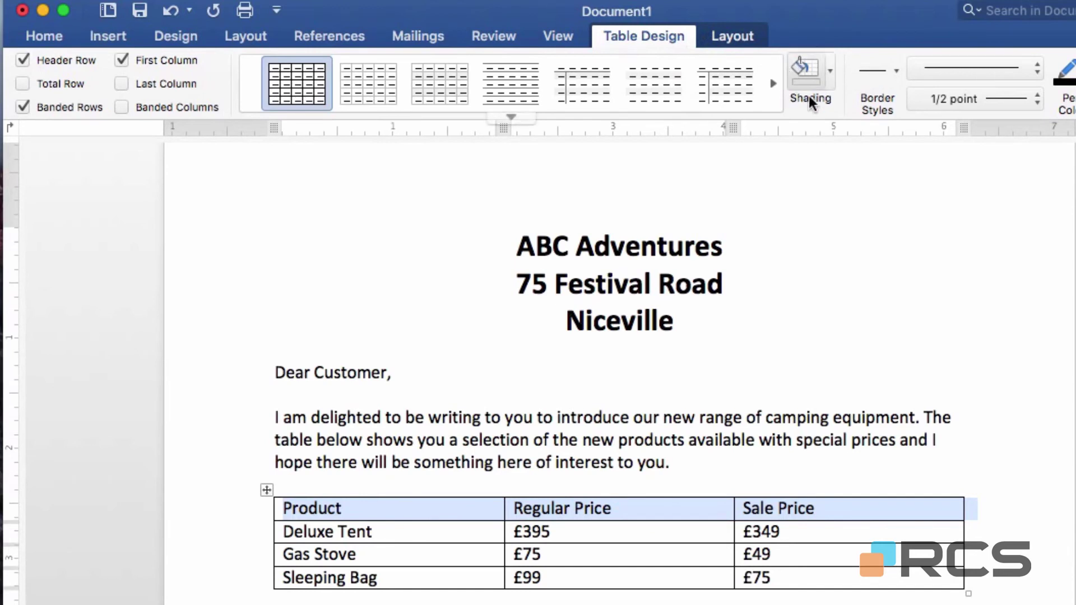
Shade the product table's header row with the light grey theme colour and make its text bold
click(830, 74)
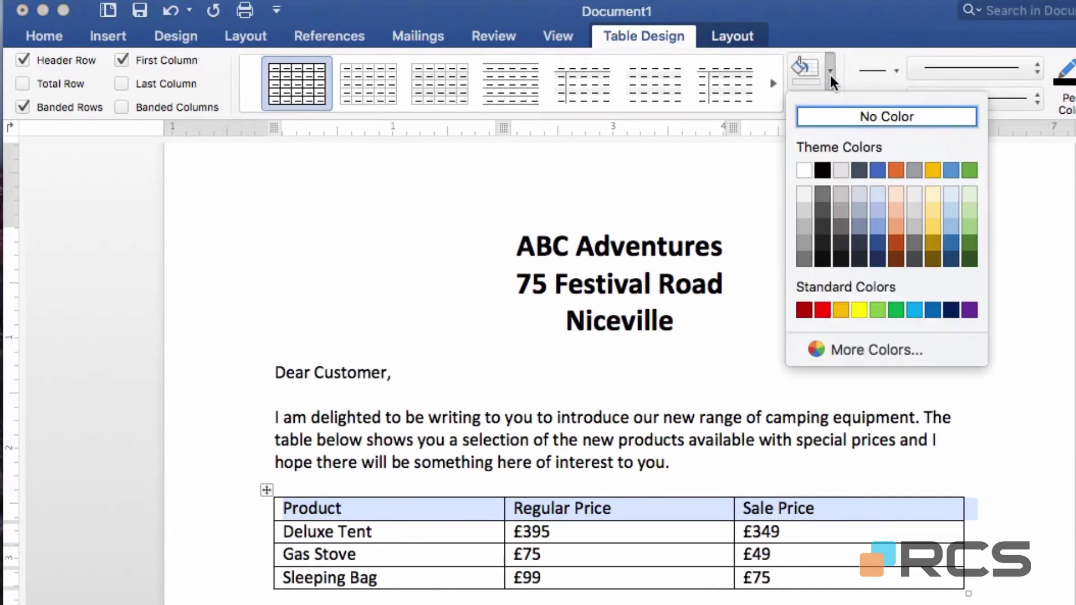
click(841, 169)
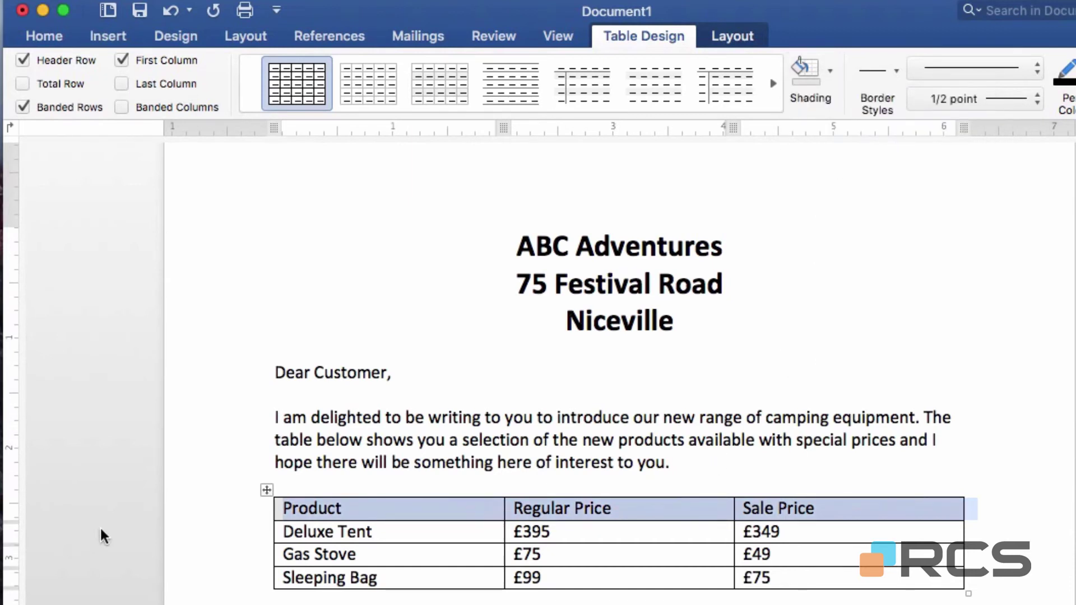
click(337, 448)
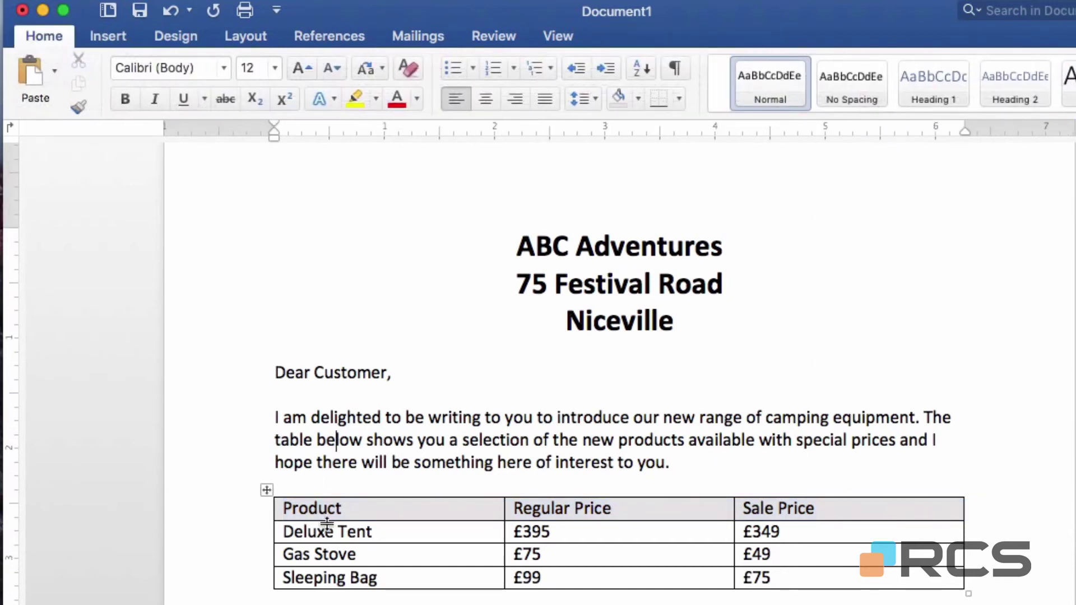
click(235, 515)
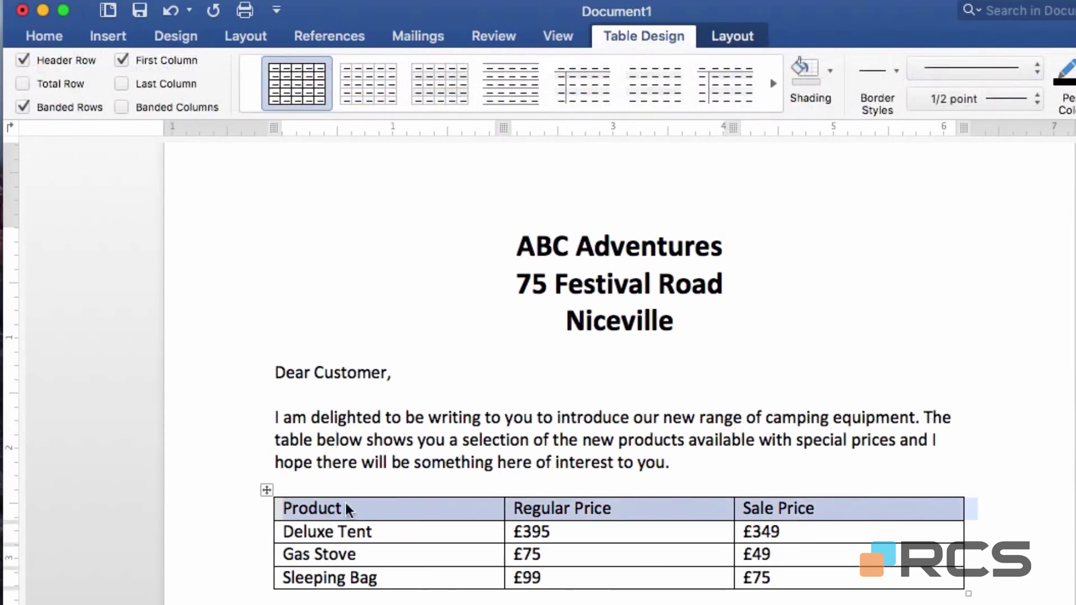
click(35, 36)
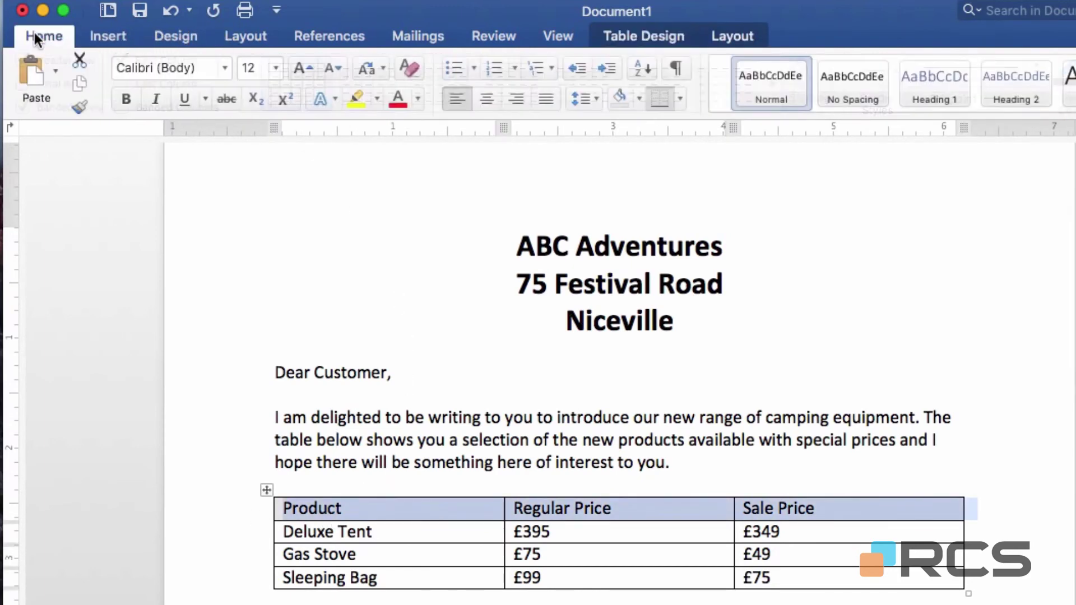
click(122, 100)
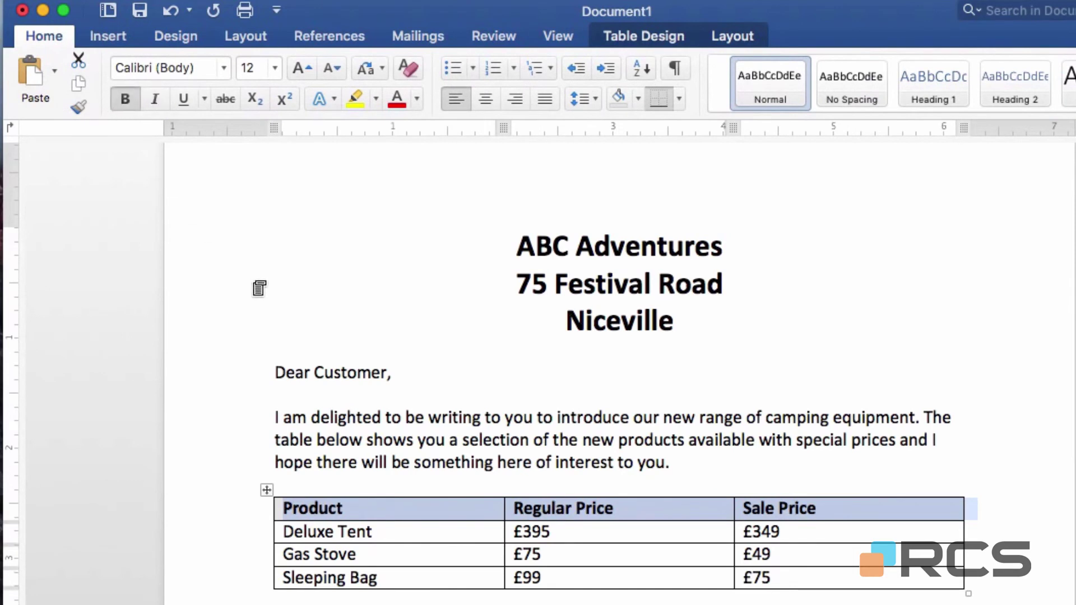
click(308, 384)
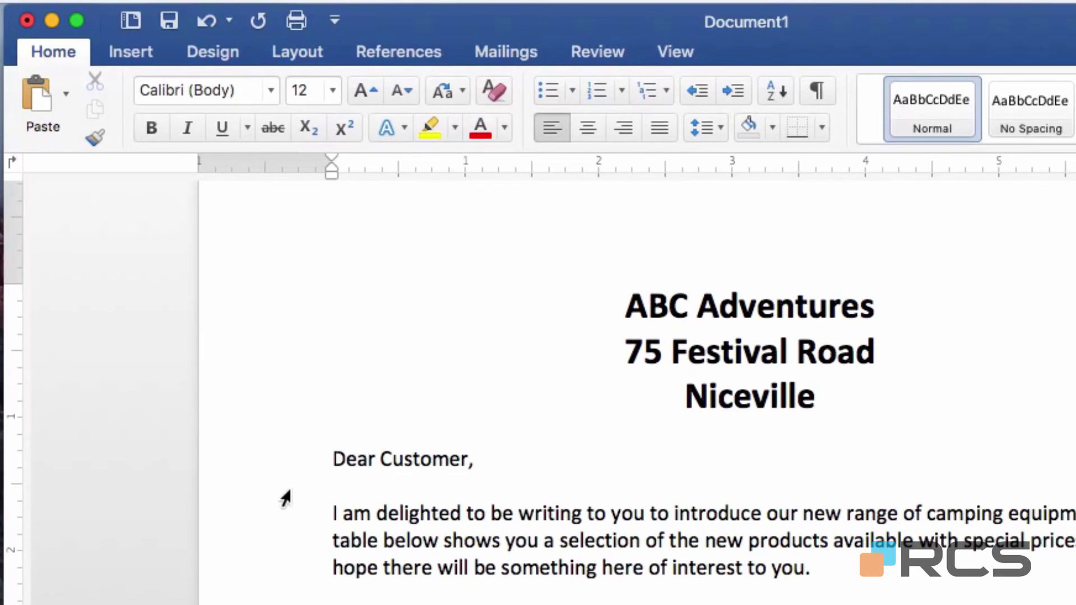
Insert the picture file tent.png from the Documents folder at the "Dear Customer" line
click(147, 48)
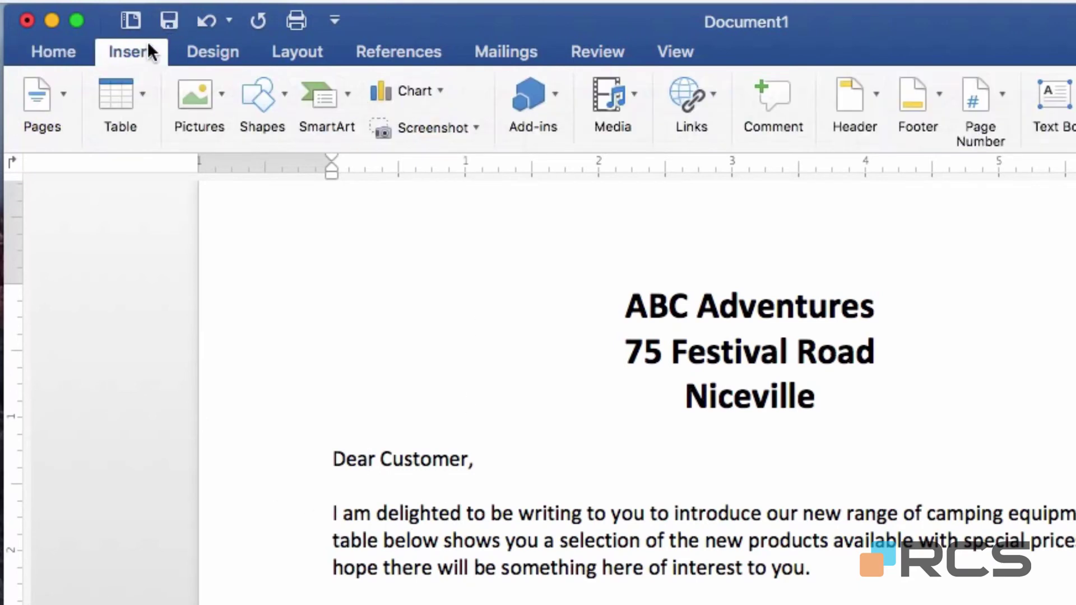
click(211, 93)
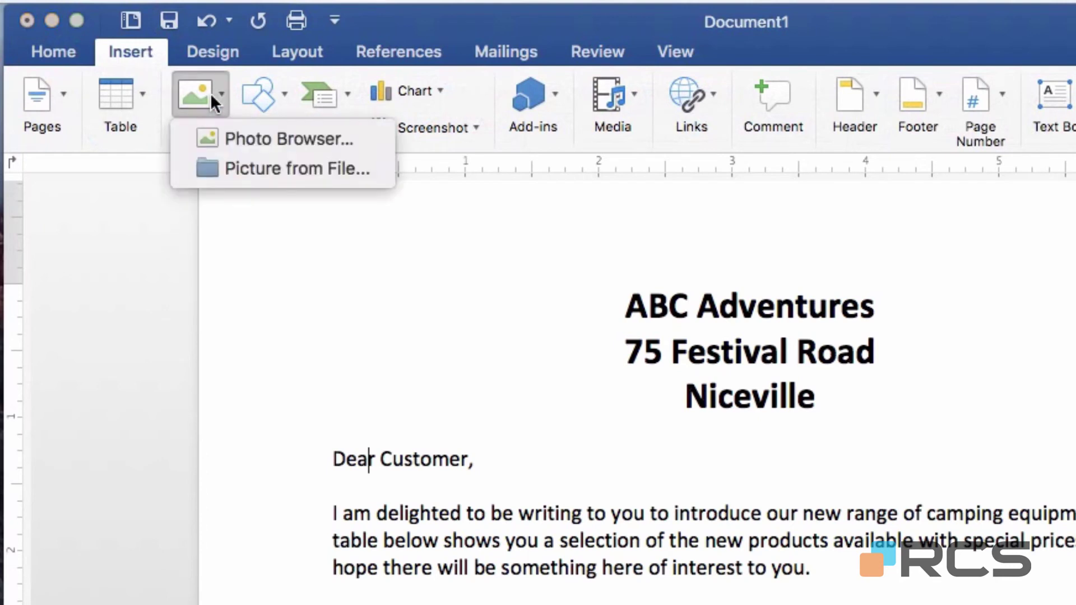
click(277, 167)
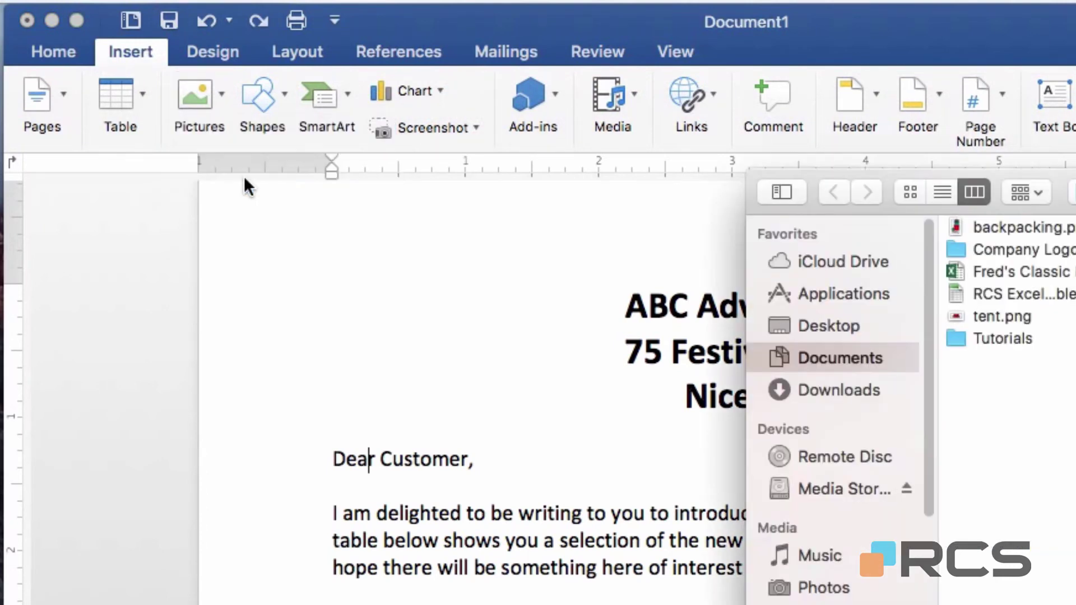
drag(1075, 179, 980, 198)
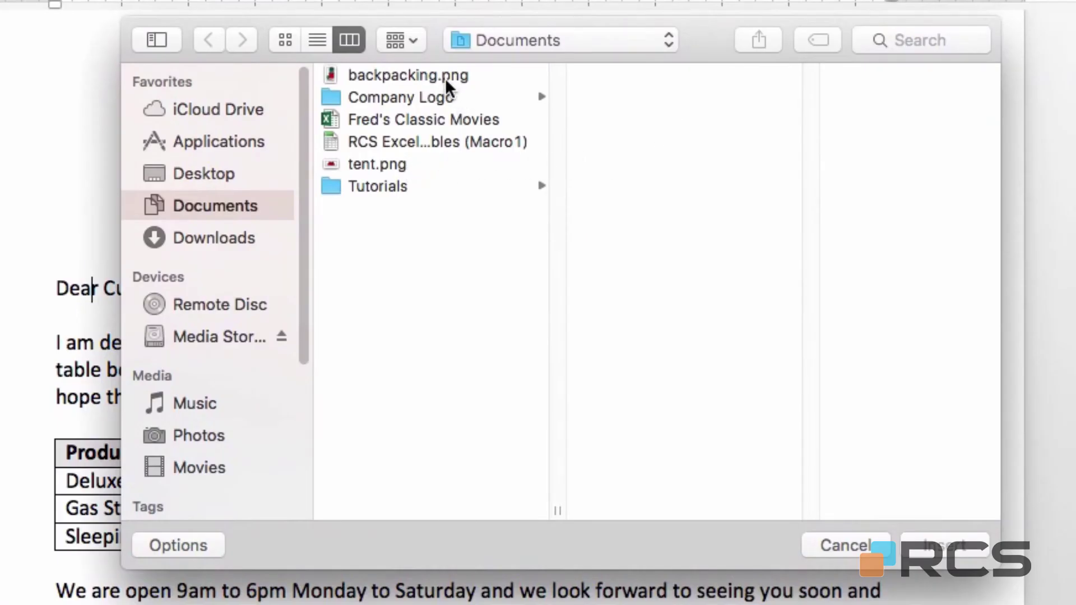
click(364, 168)
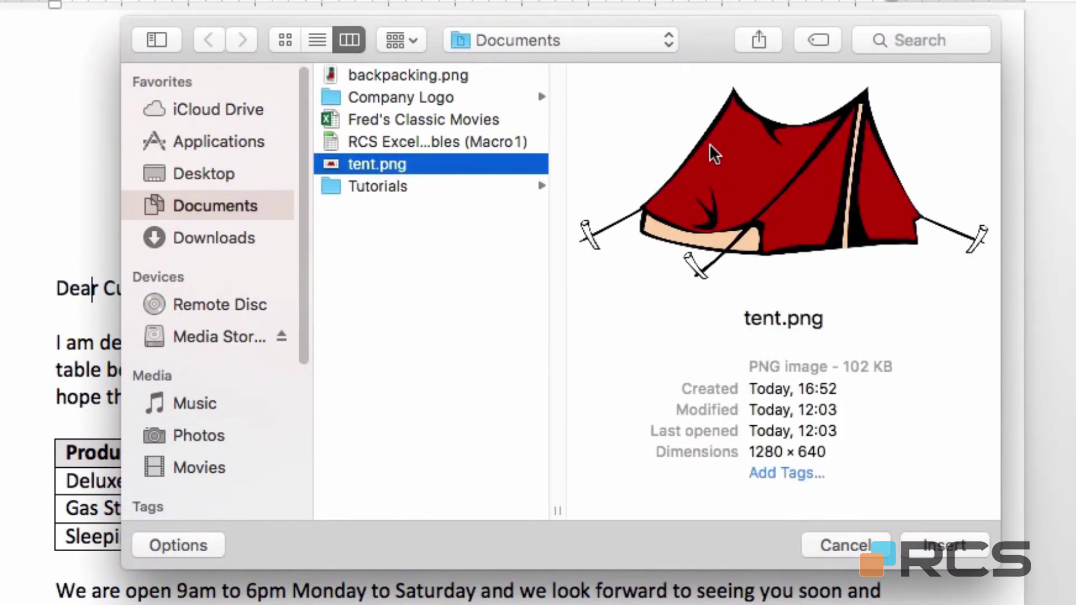
click(945, 546)
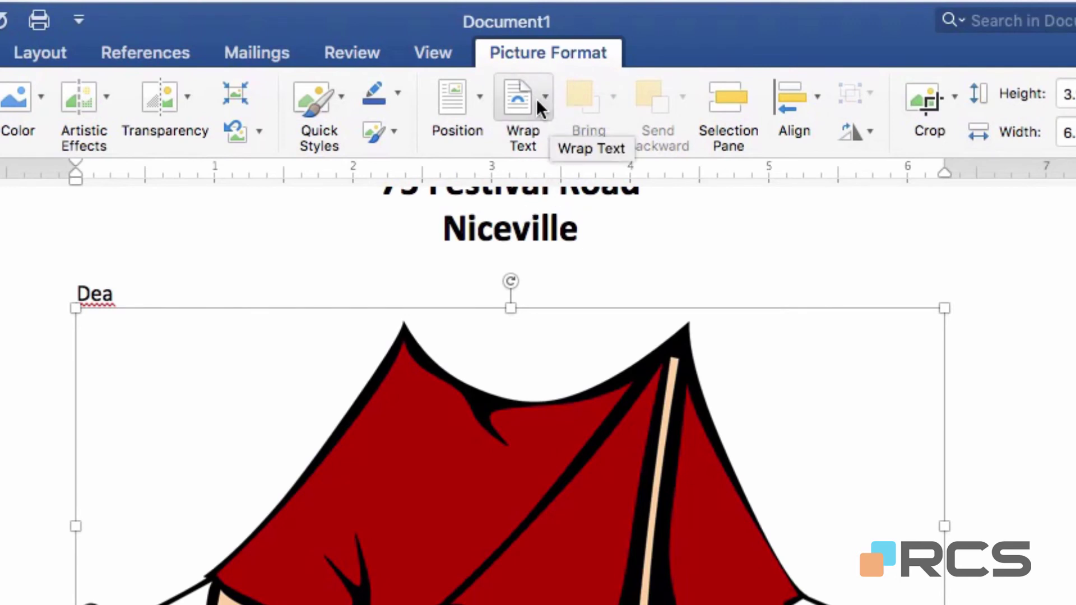
Set the tent picture's text wrapping to In Front of Text and move it lower on the page
click(546, 95)
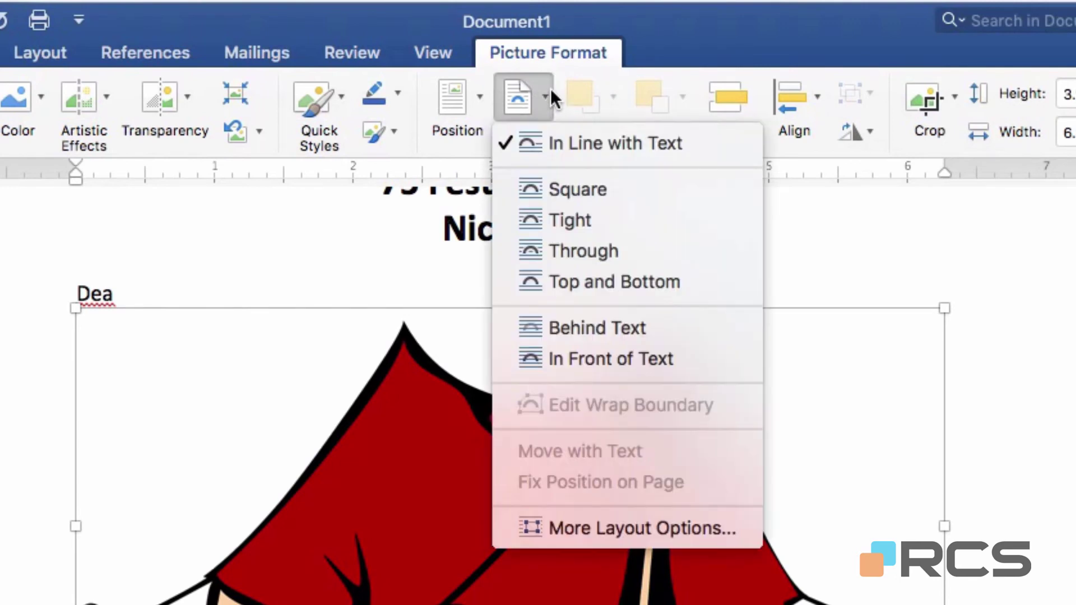
click(570, 358)
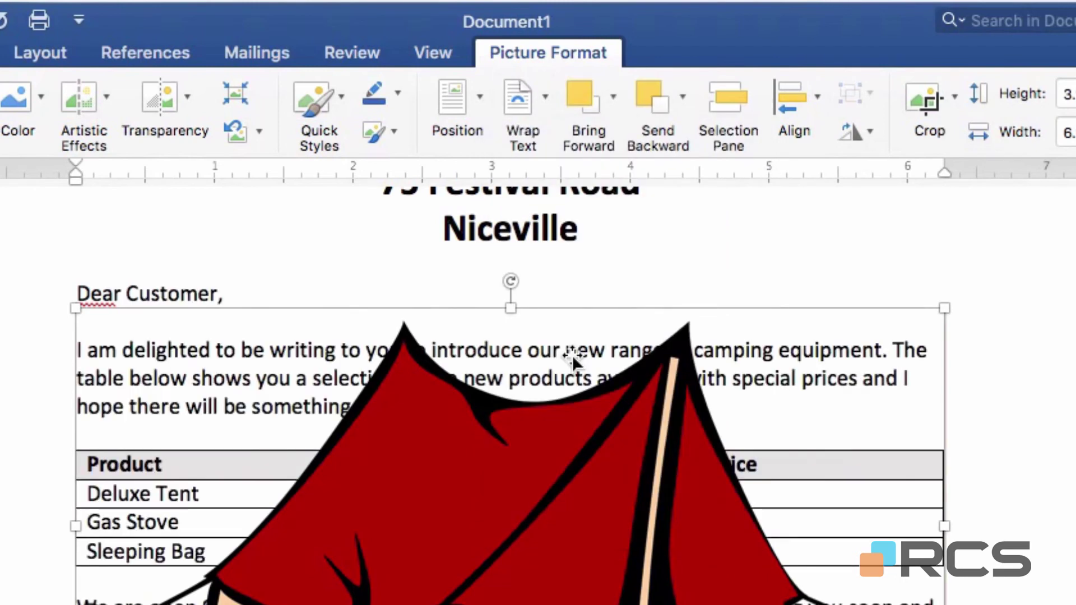
drag(573, 359, 598, 575)
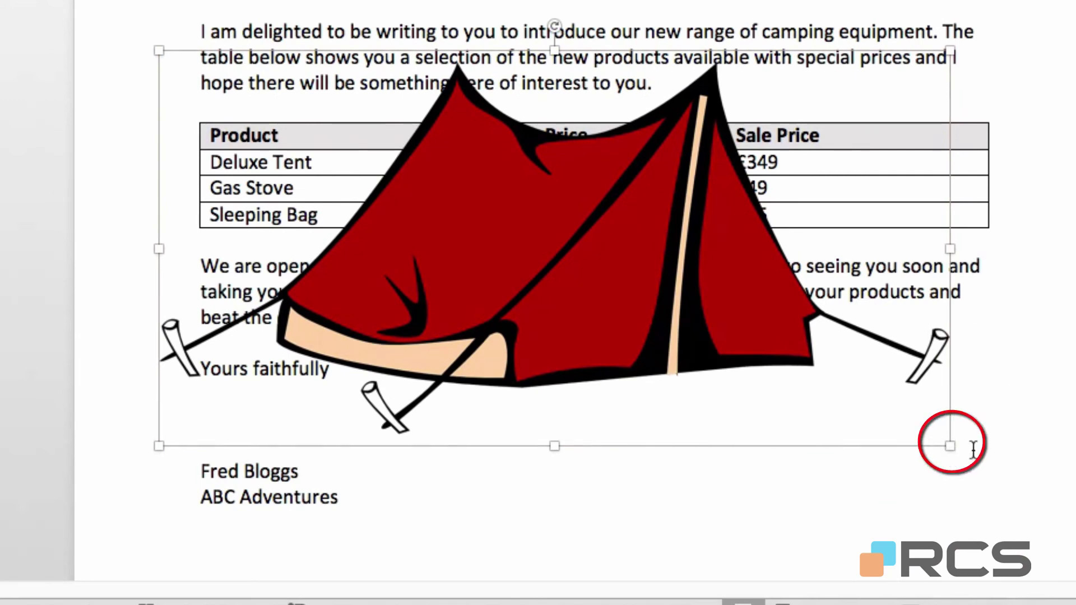
Shrink the tent picture proportionally to about 2.4 inches wide and place it to the left of the company name and address
drag(950, 447, 461, 103)
scroll(685, 208, up, 4)
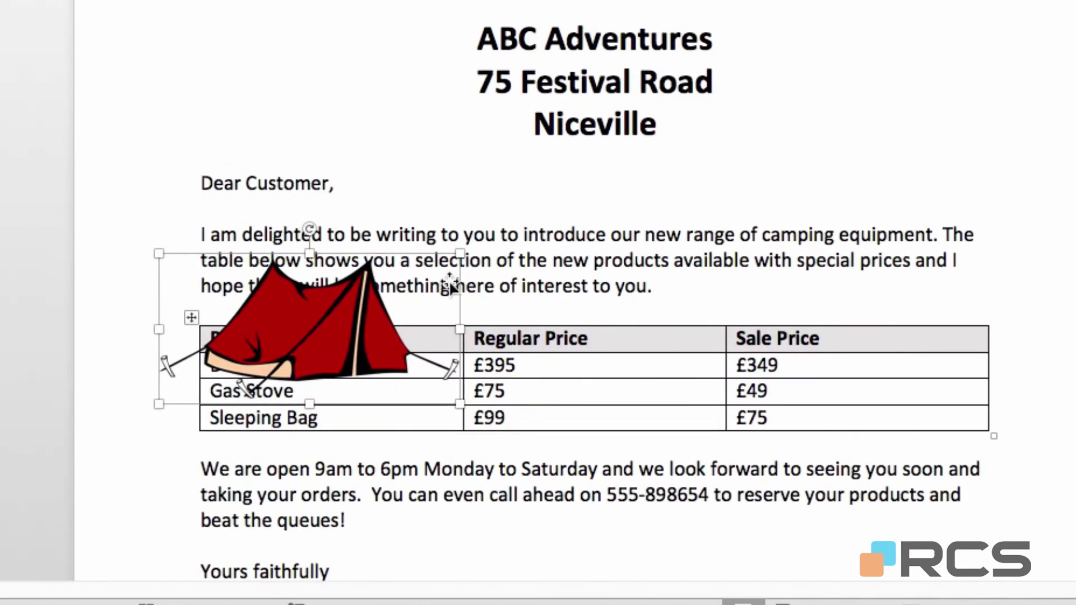
drag(386, 305, 383, 127)
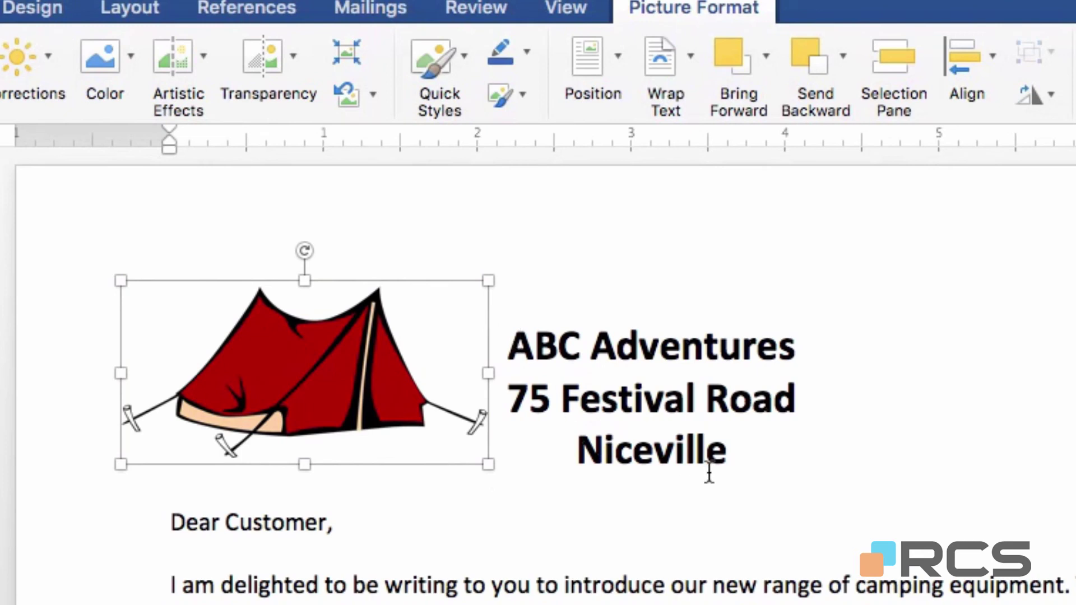
Insert the picture file backpacking.png from the Documents folder after "Niceville" in the letter heading
click(738, 449)
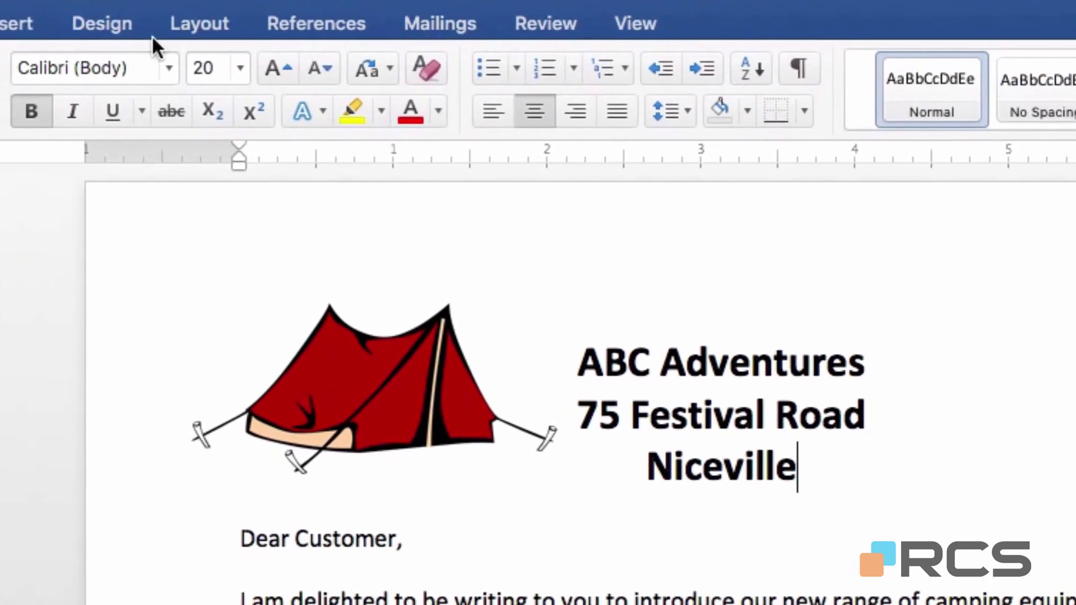
click(69, 33)
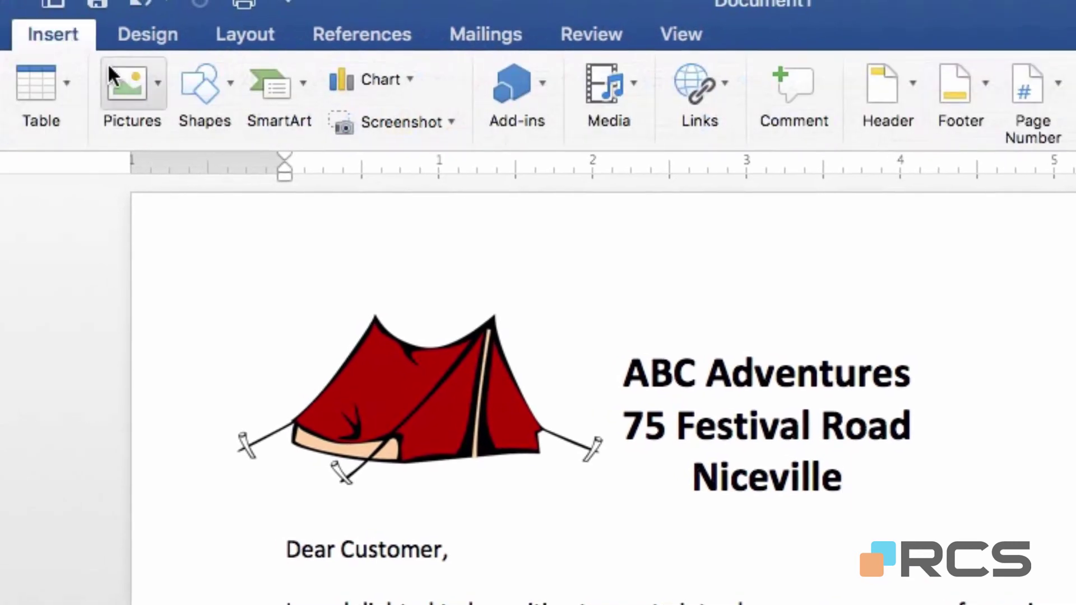
click(132, 84)
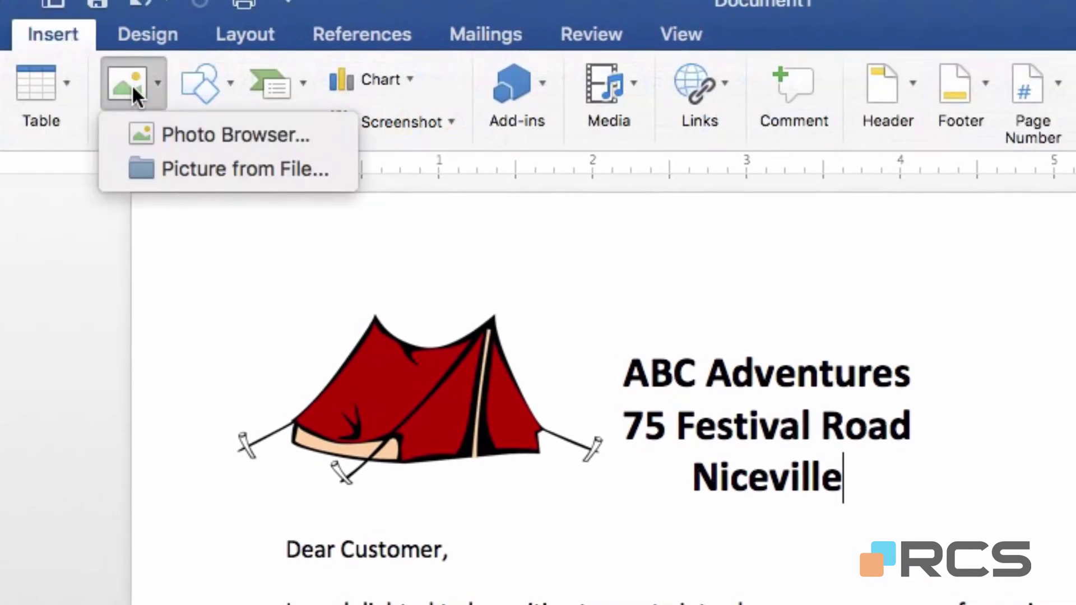
click(144, 163)
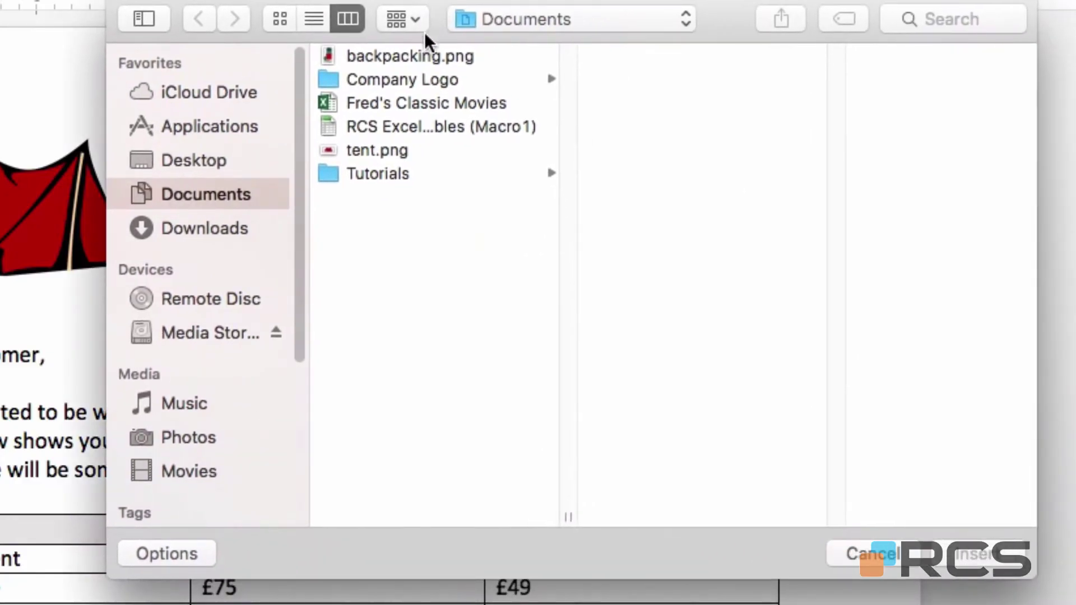
click(365, 58)
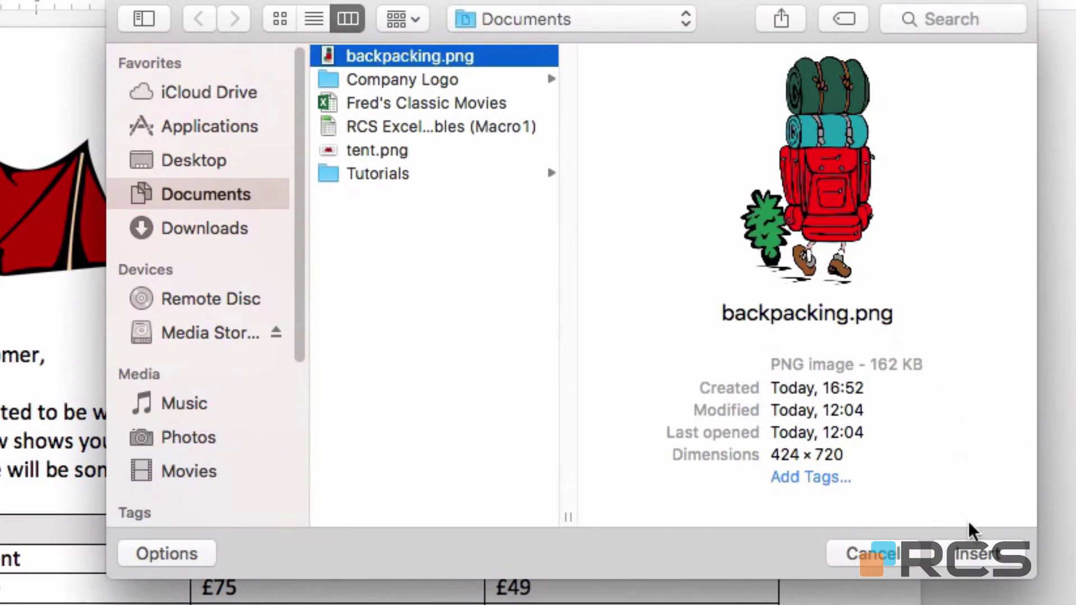
click(965, 558)
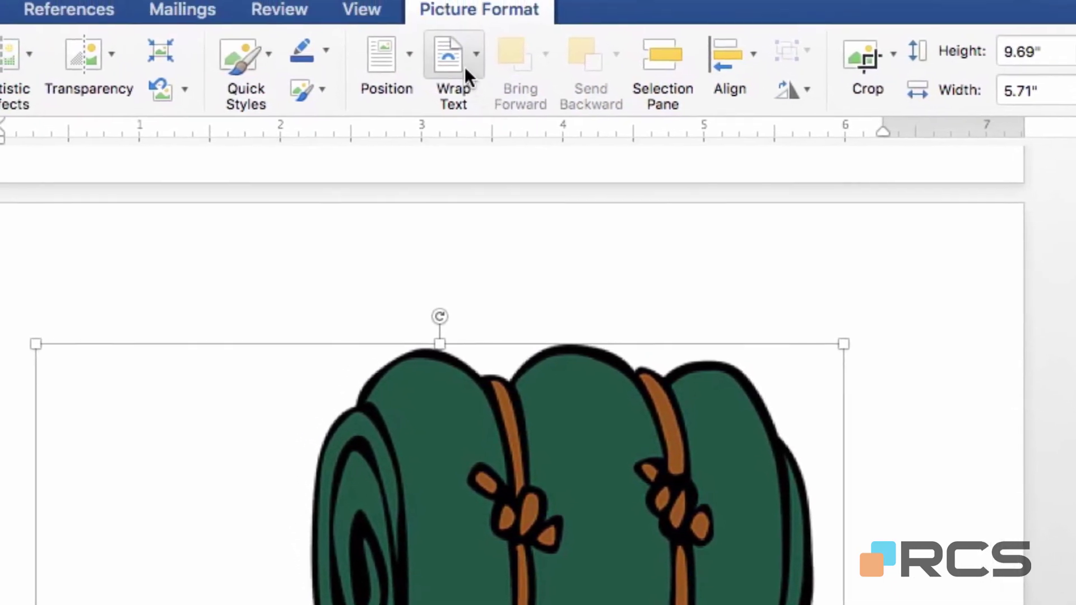
Set the backpacking picture's text wrapping to In Front of Text and move it up over the letter heading
click(507, 96)
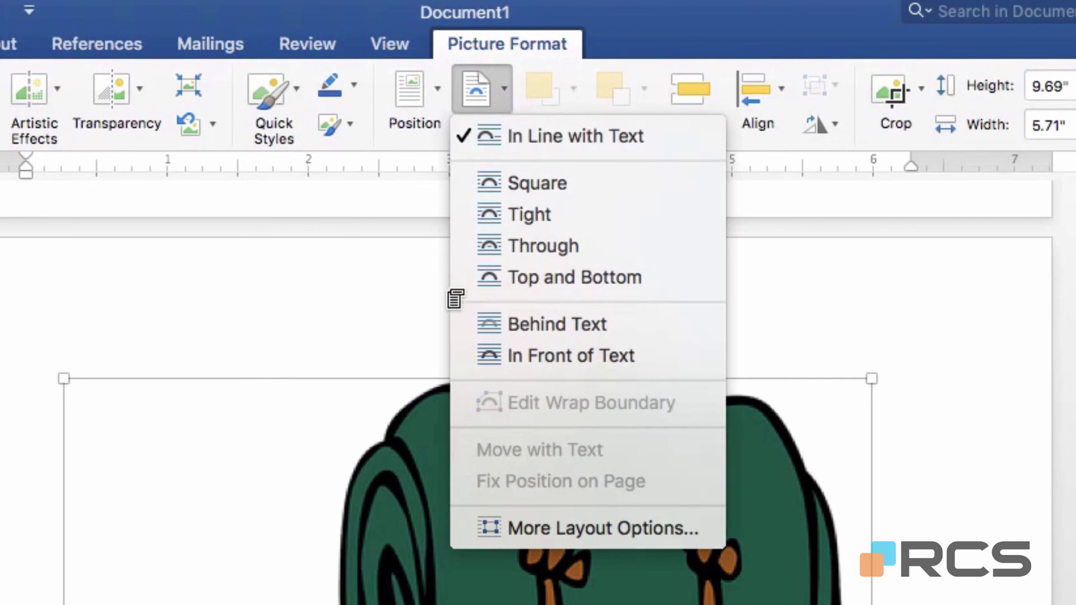
click(578, 360)
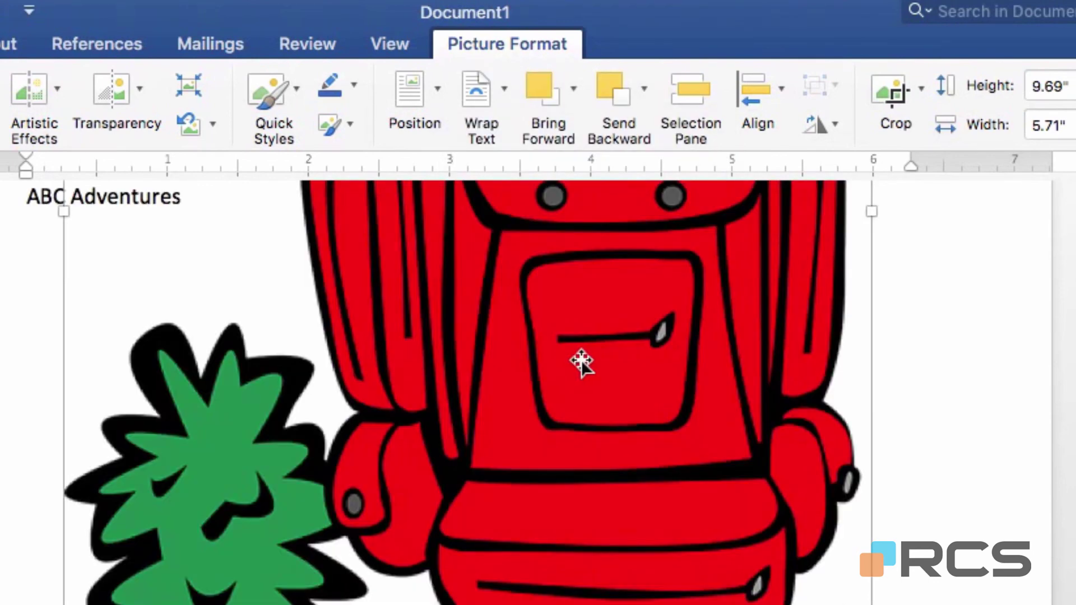
scroll(743, 447, up, 10)
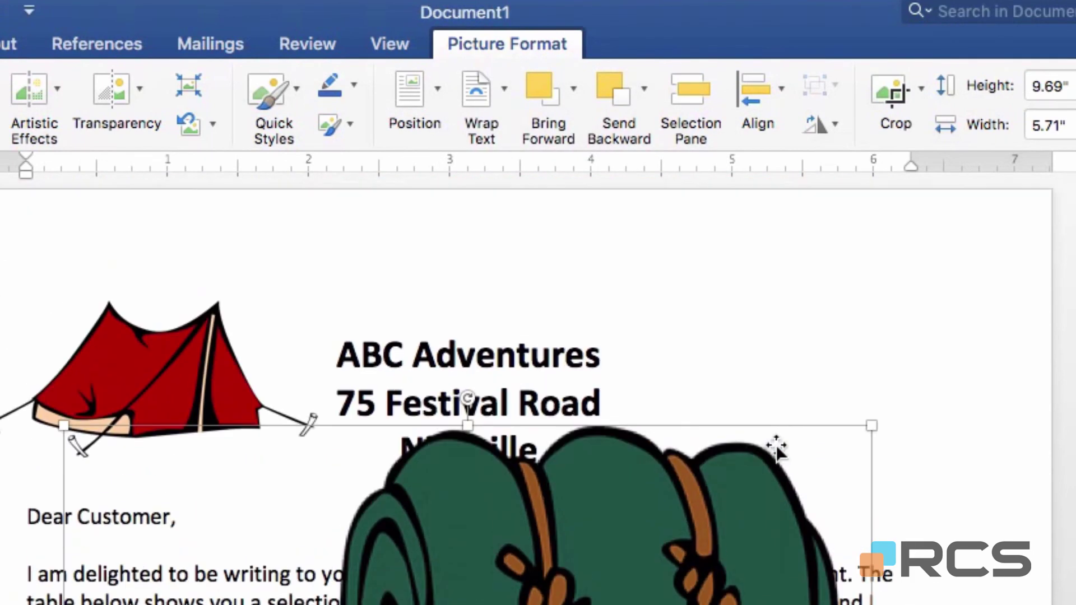
drag(681, 471, 661, 379)
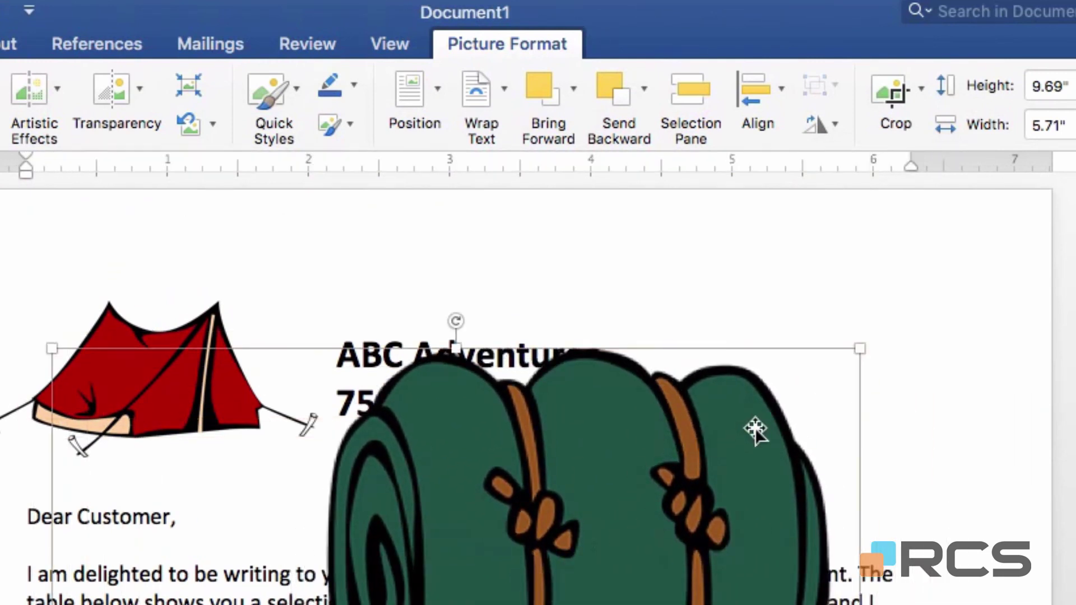
mouse_move(786, 408)
mouse_down()
mouse_move(823, 423)
mouse_move(819, 367)
mouse_move(836, 333)
mouse_up()
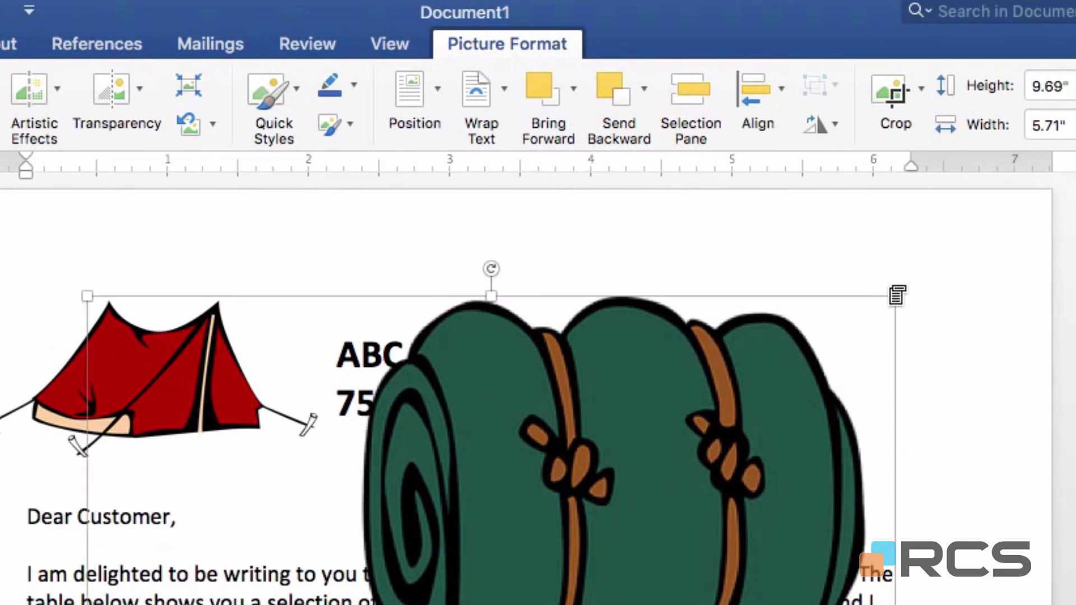
Shrink the backpacking picture proportionally to about 1.7 inches wide
drag(889, 292, 557, 604)
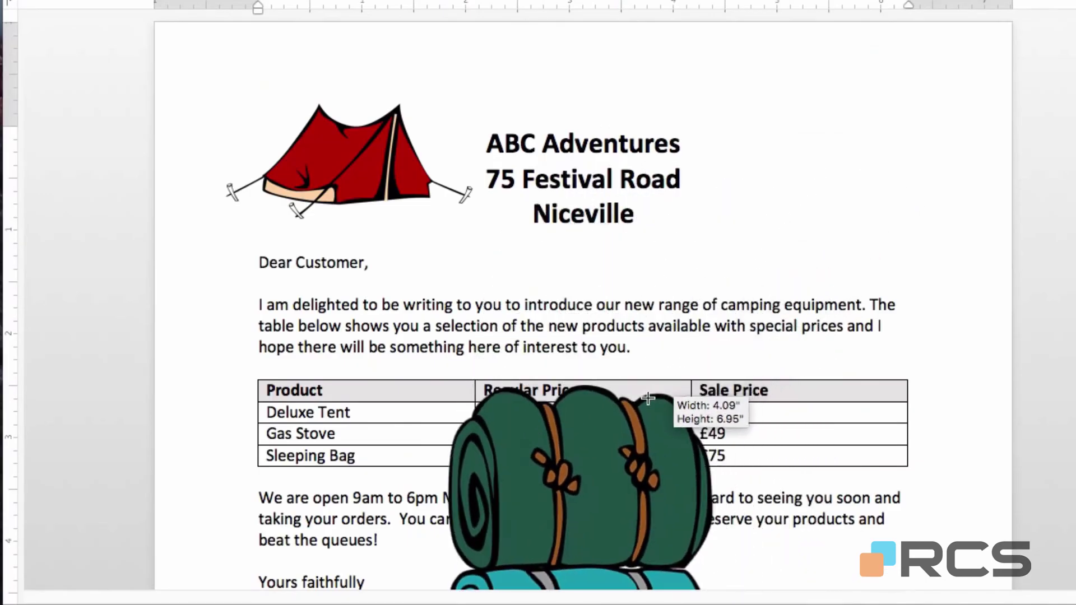
drag(648, 398, 648, 292)
scroll(583, 440, down, 8)
drag(393, 569, 629, 149)
scroll(747, 180, up, 5)
scroll(877, 217, up, 1)
scroll(882, 235, up, 5)
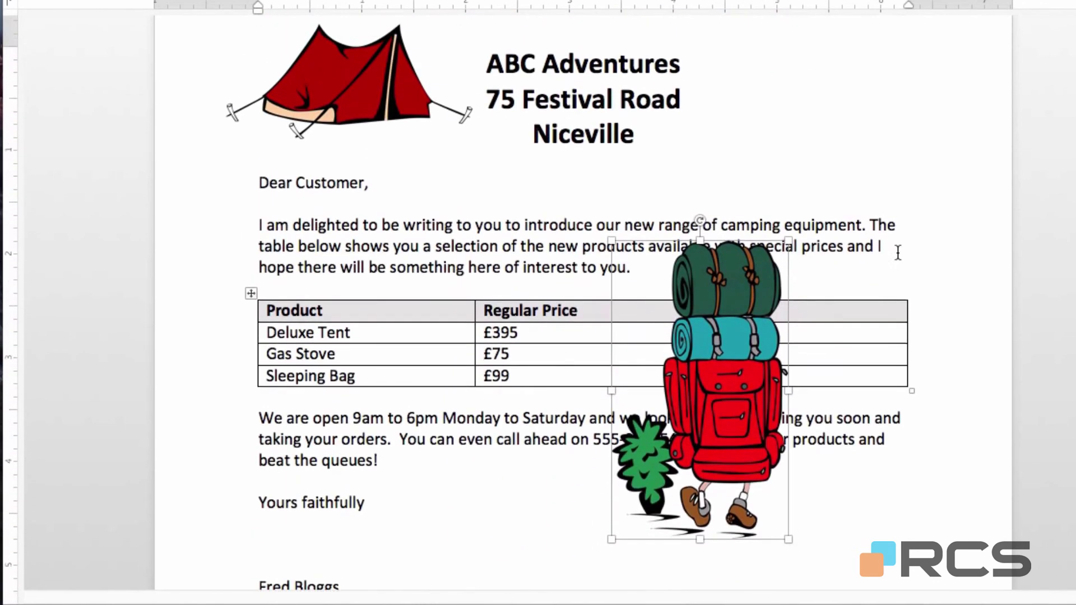
Place the backpacking picture to the right of the company name and address and shrink it proportionally to about 1.2 inches wide
drag(727, 386, 815, 115)
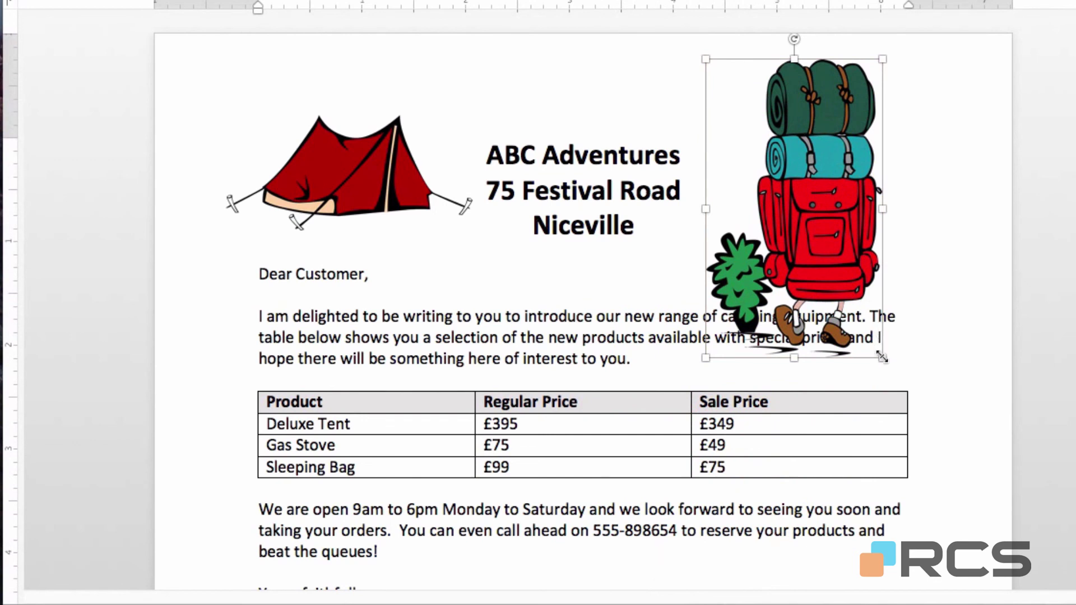
drag(882, 357, 829, 268)
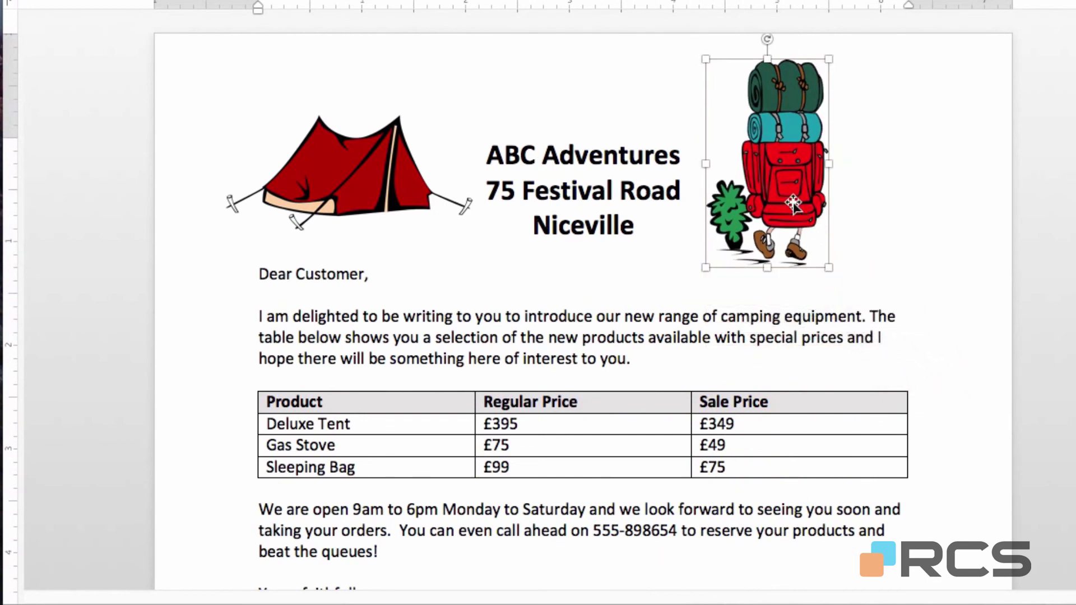
drag(791, 200, 818, 215)
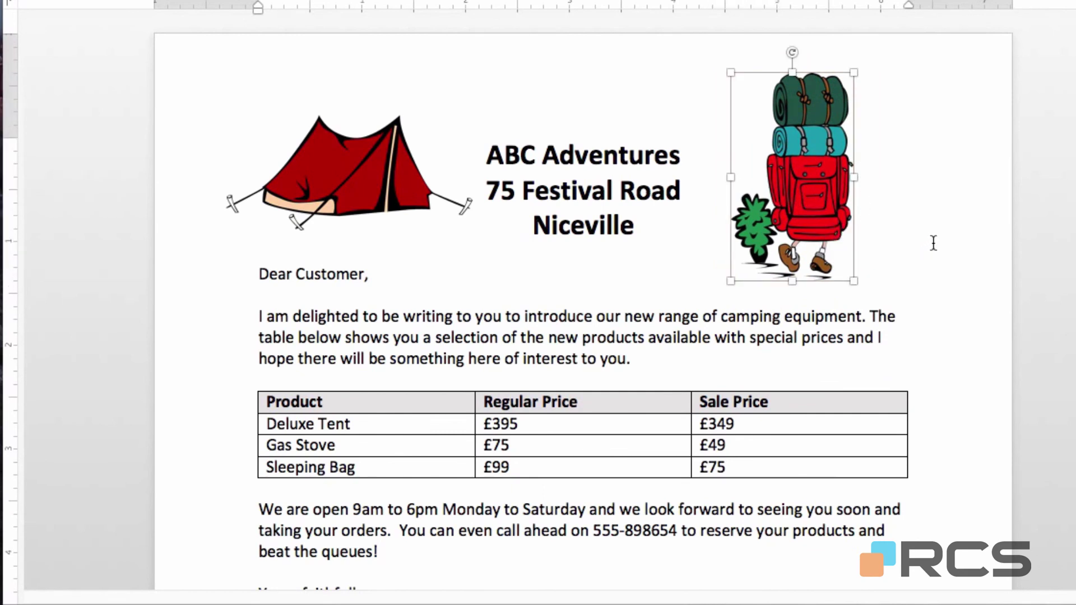
click(1061, 253)
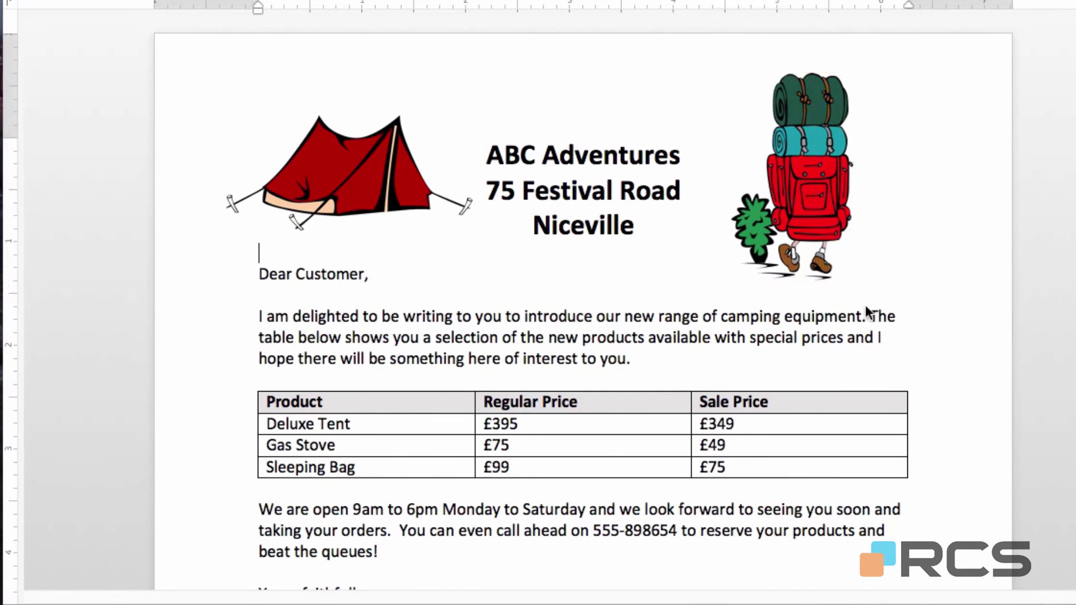
scroll(489, 368, down, 10)
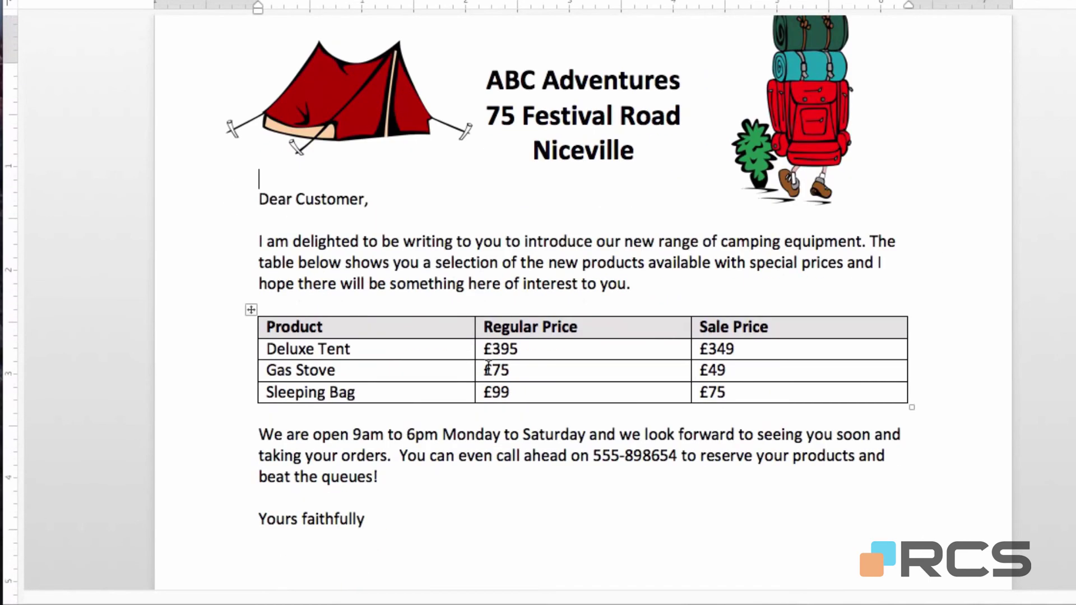
scroll(486, 368, up, 10)
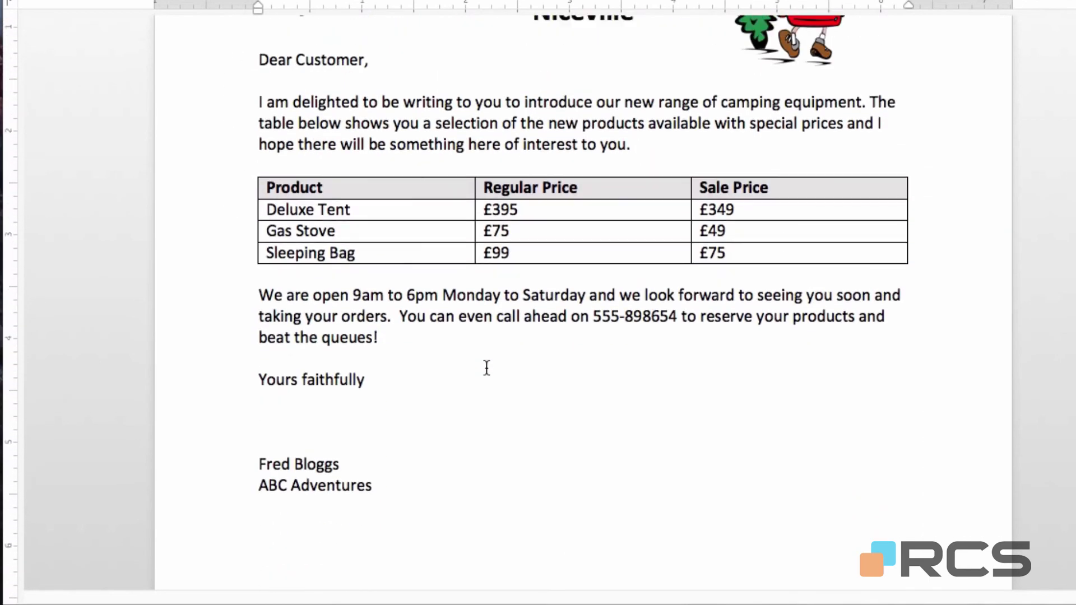